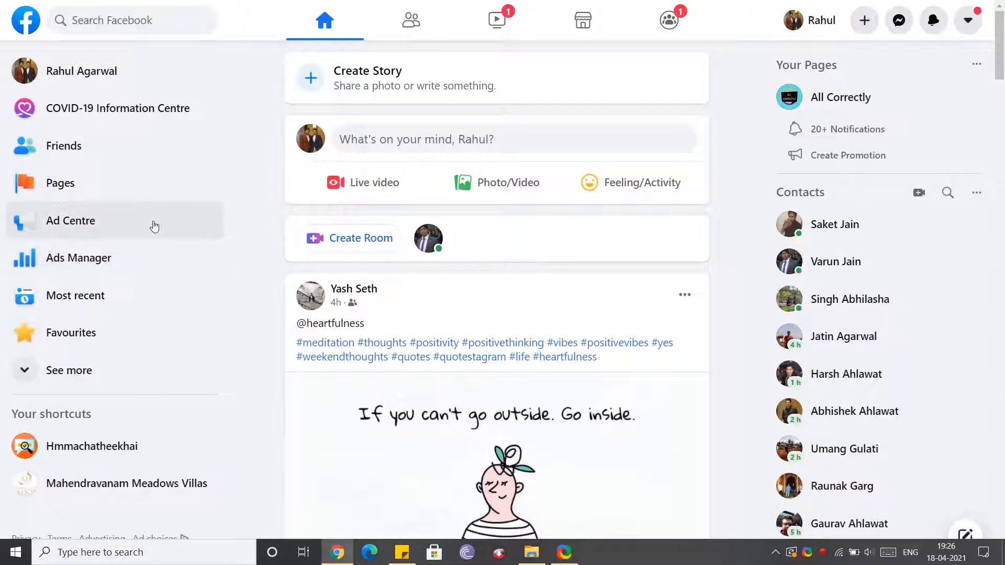
Open Ads Manager from the Facebook home page
click(143, 263)
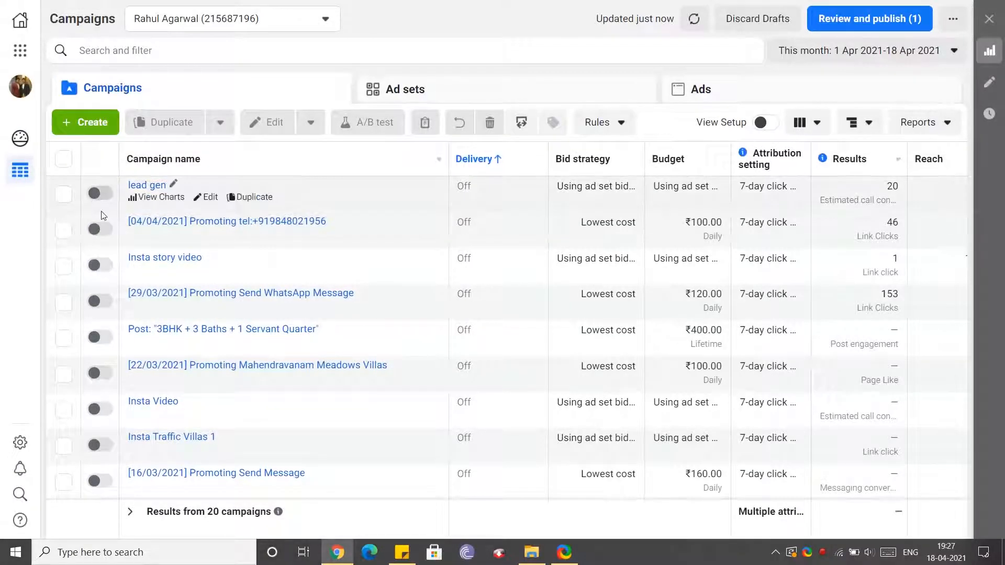
Switch the lead gen campaign on and back off, and clear its selection
click(100, 194)
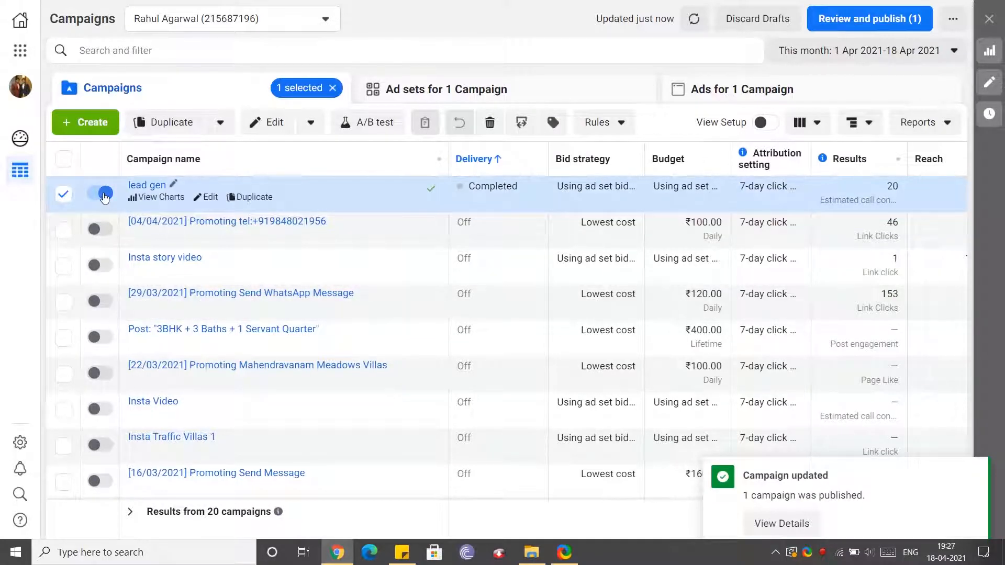
click(104, 195)
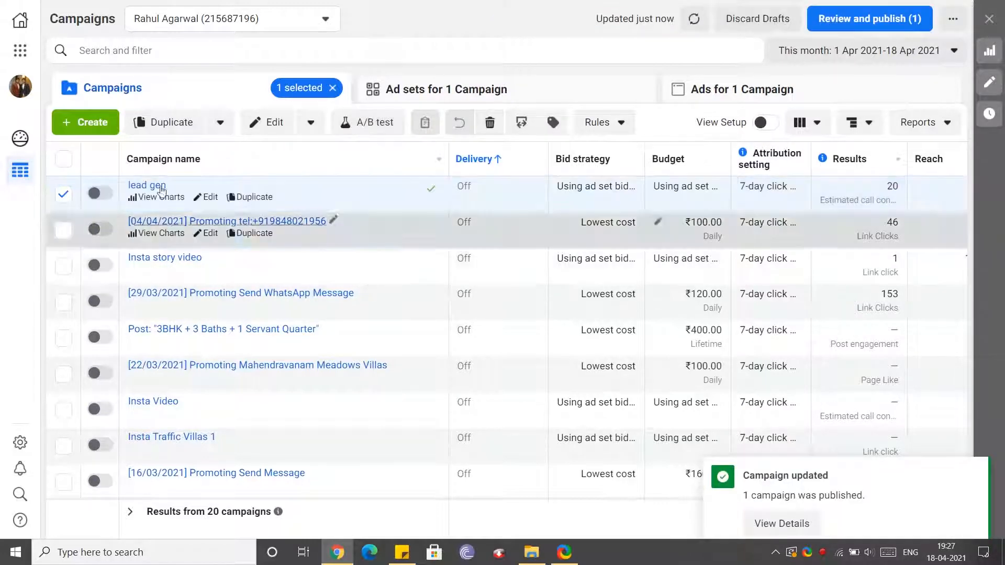
scroll(168, 312, down, 5)
scroll(168, 314, up, 5)
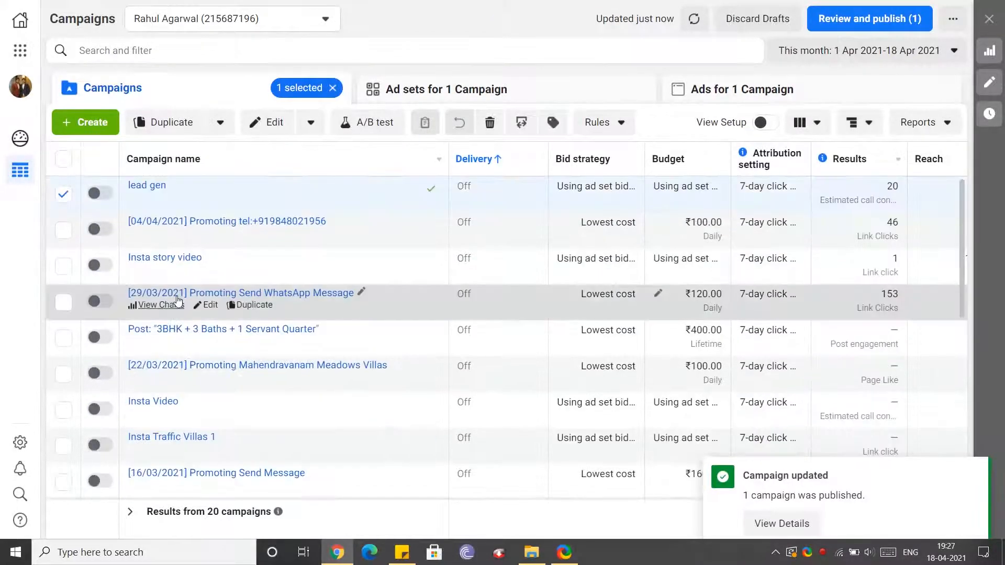
click(332, 88)
Start creating a new campaign with the Traffic objective
click(90, 126)
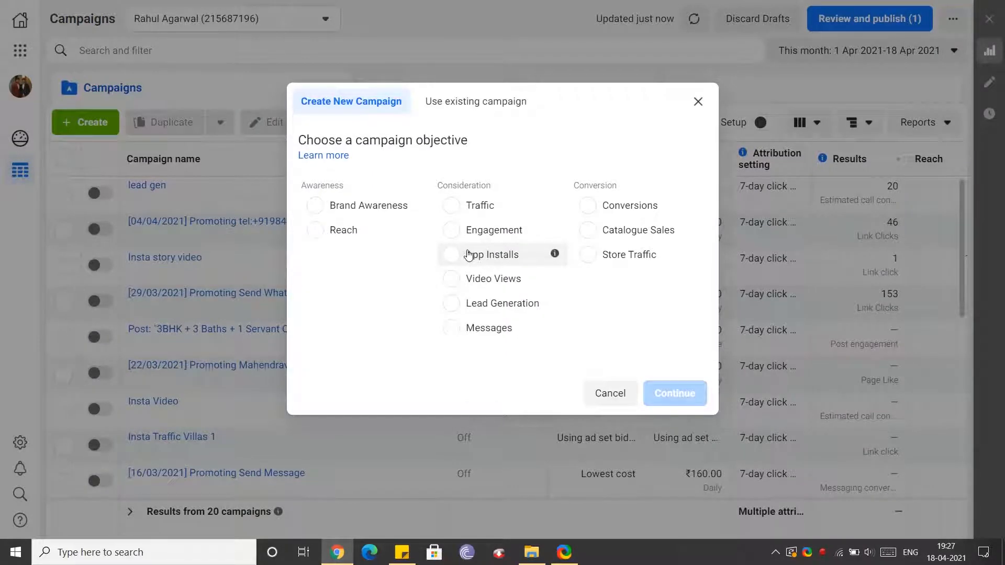
mouse_move(410, 204)
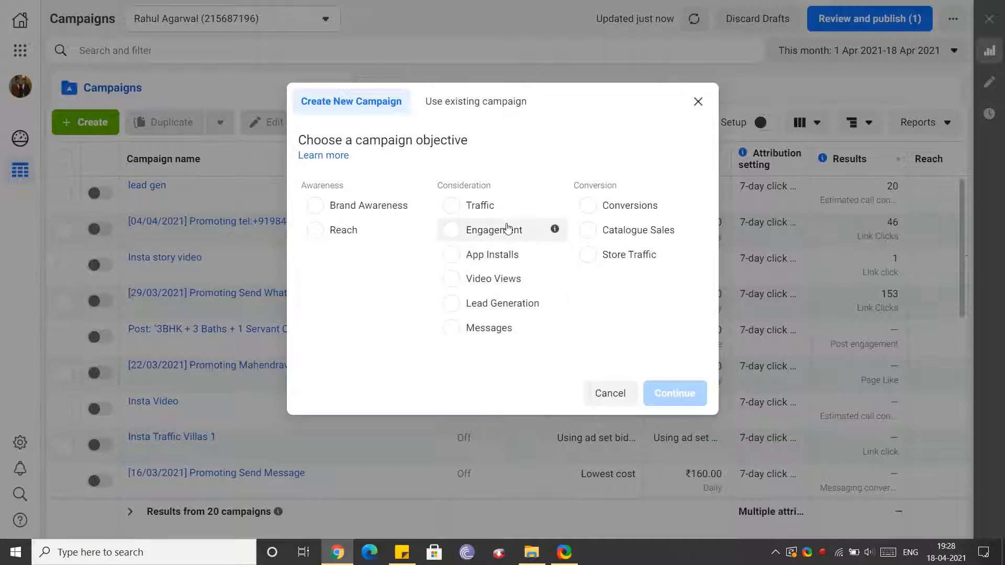
click(456, 210)
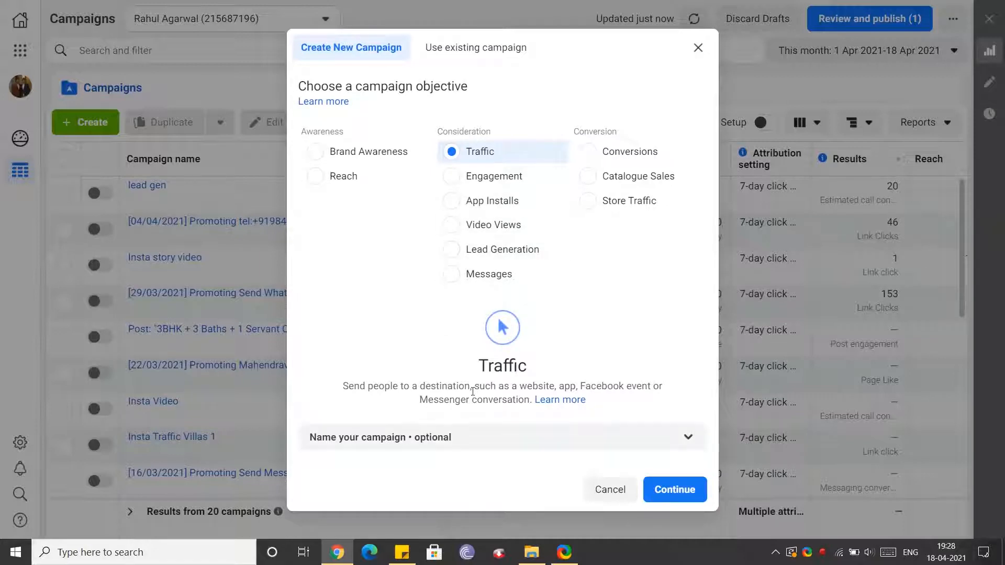
Expand the optional naming section and name the campaign "All Correctly Campaign demo"
click(623, 439)
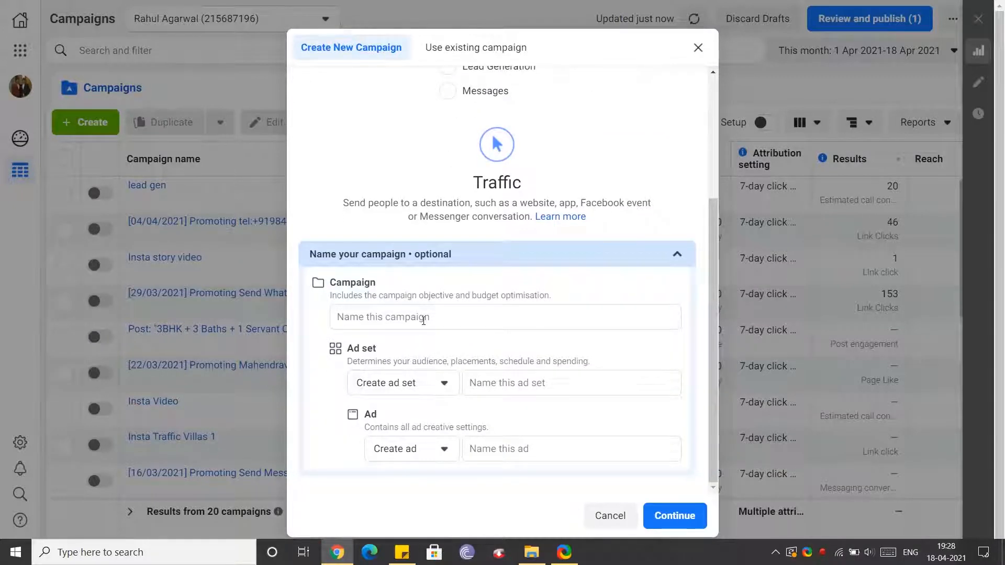
click(423, 318)
text(All)
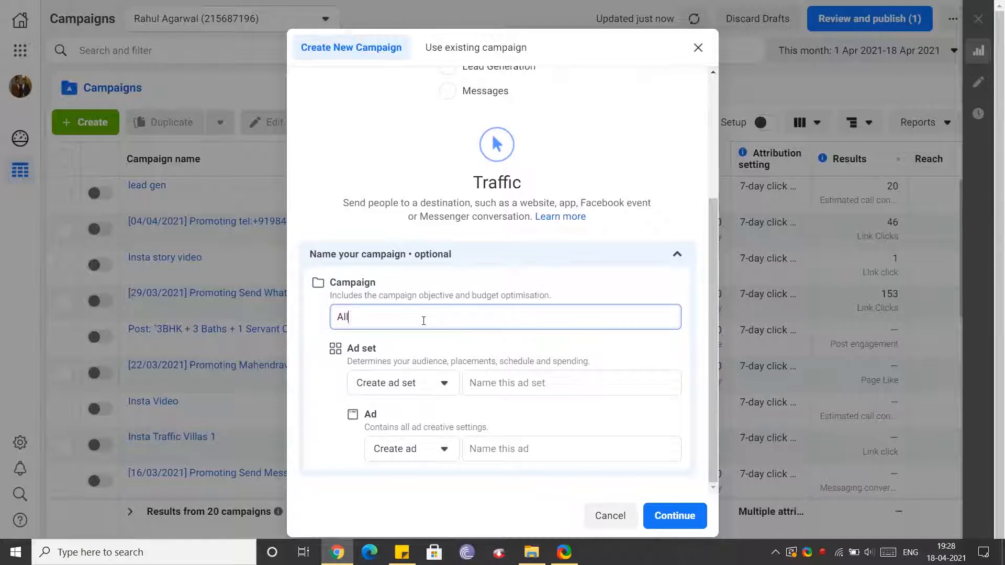
text( Correctlty)
text(y Cam)
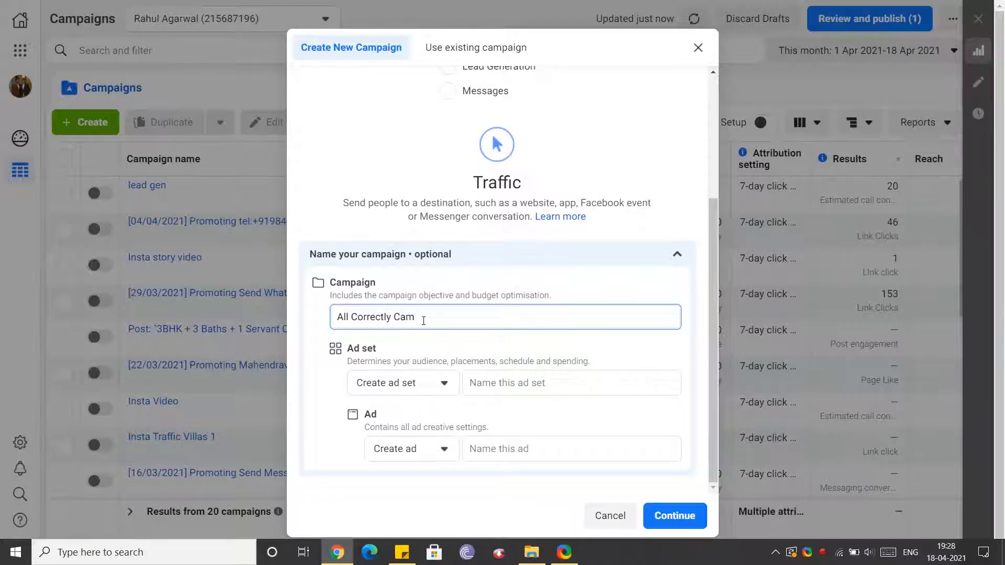
text(paign demo)
click(425, 370)
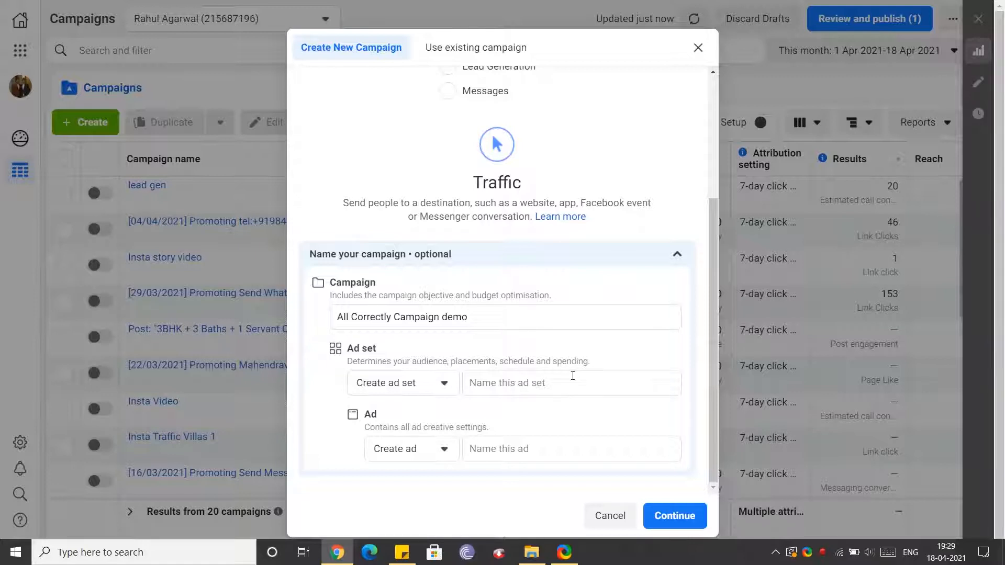
Name the new ad set "Ad Set for Demo Campaign"
click(607, 384)
text(A)
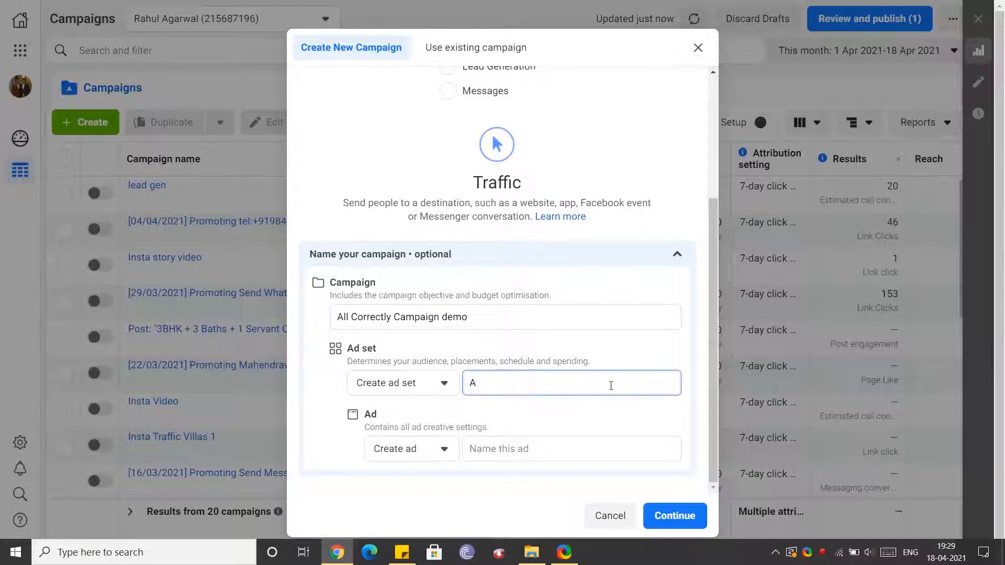
text(d Set for Demo C)
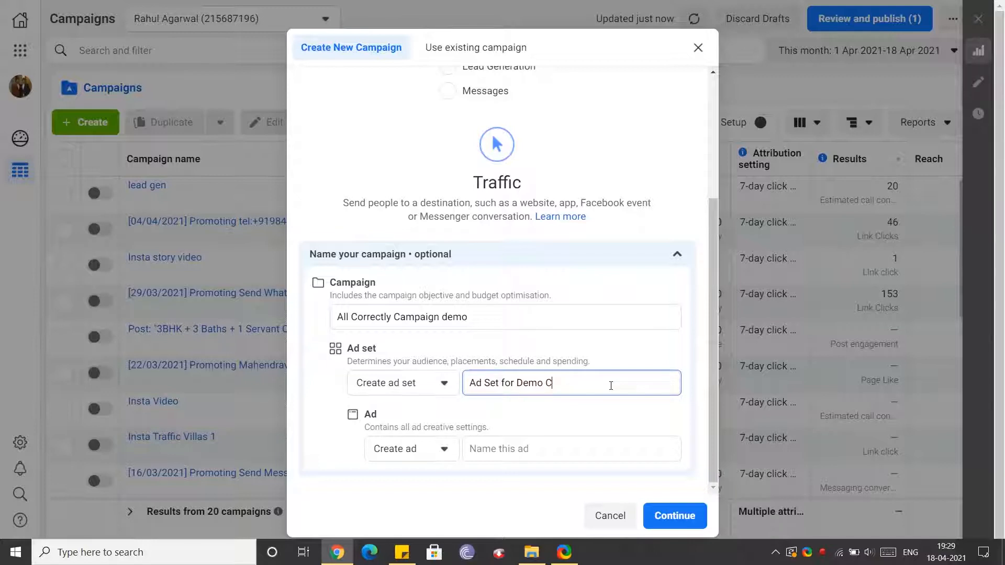
text(ampaign)
Name the ad "Ad Name for Demo Campaign" and continue to the campaign's settings
click(539, 449)
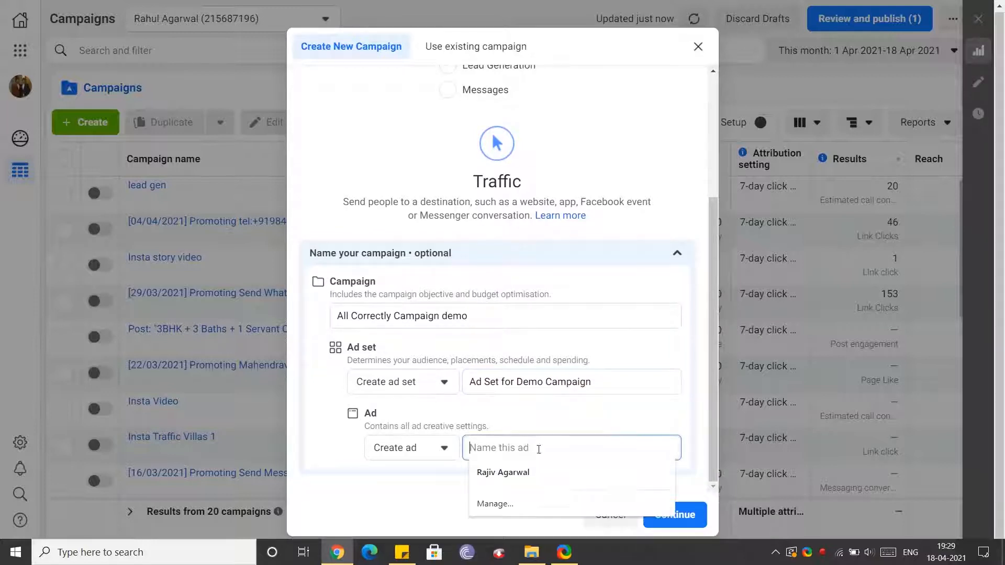
text(Ad)
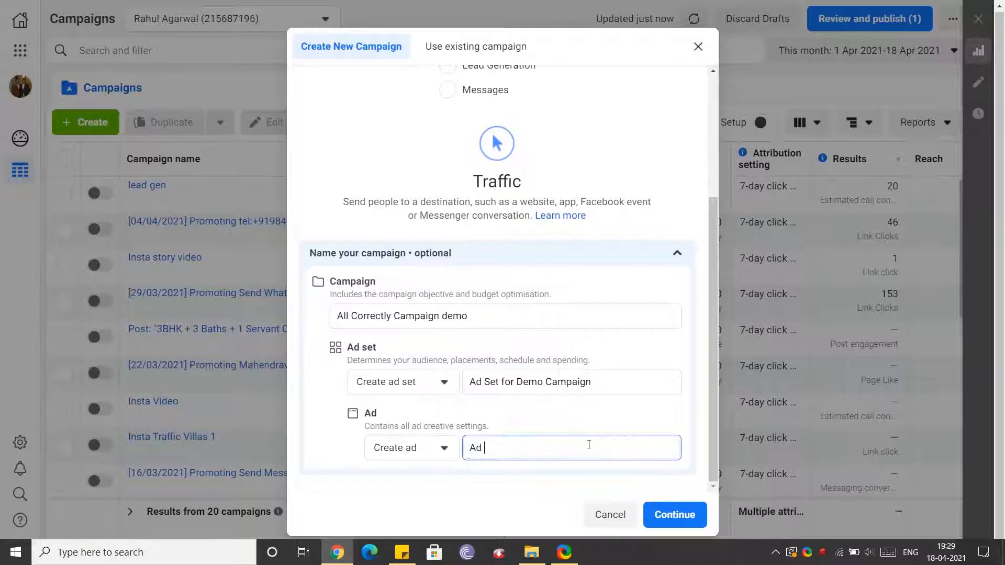
text( Name for Demo Campaign)
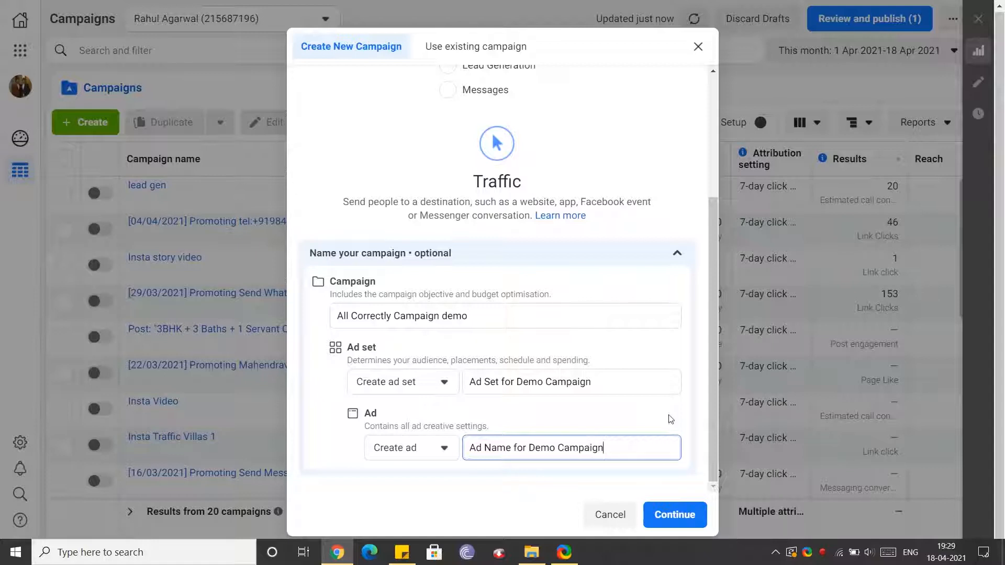
click(671, 419)
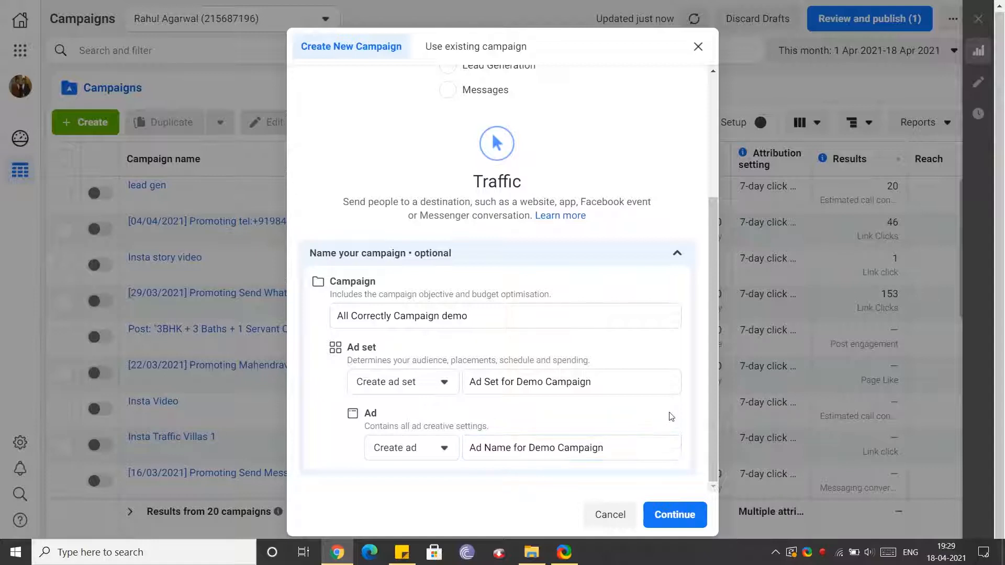
click(676, 515)
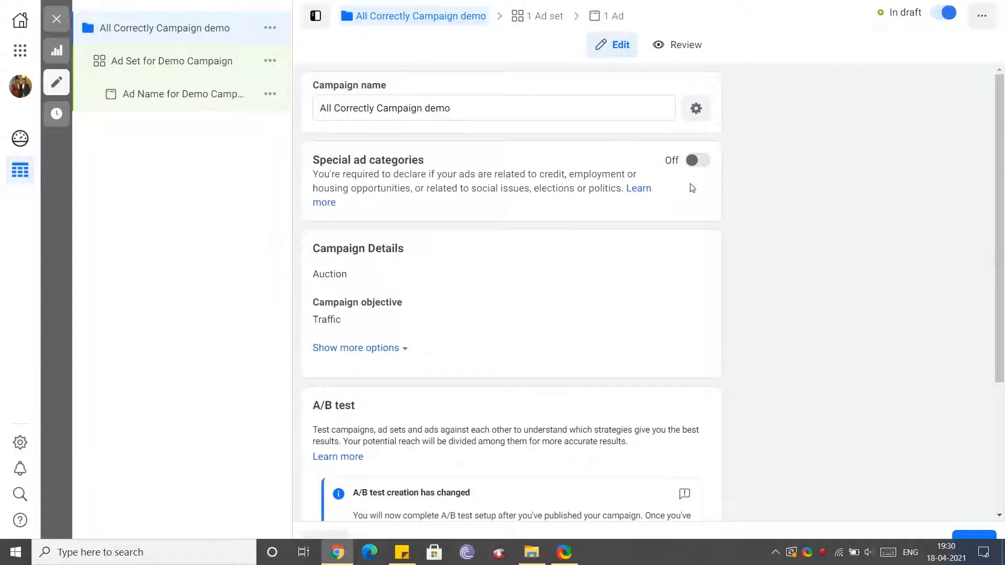
Choose Auction as the buying type in the campaign details
click(687, 257)
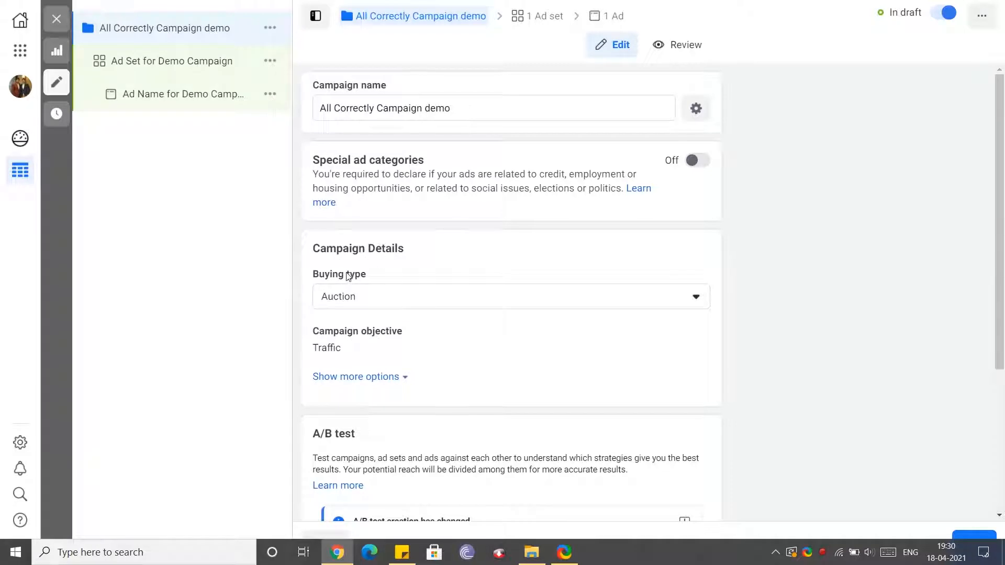
click(379, 299)
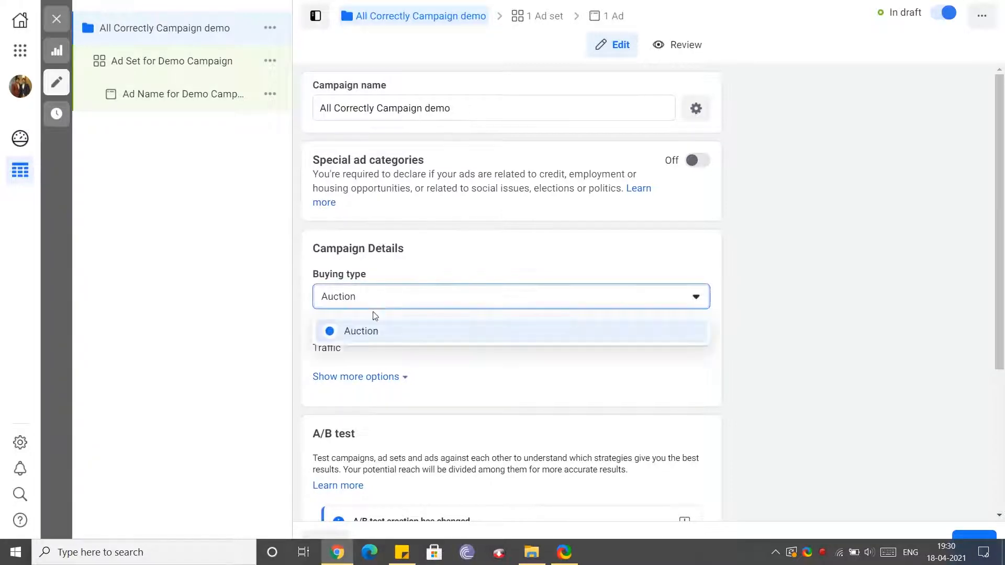
click(377, 333)
Show the additional campaign detail options and examine the optional campaign spending limit
scroll(813, 332, down, 1)
scroll(814, 333, down, 1)
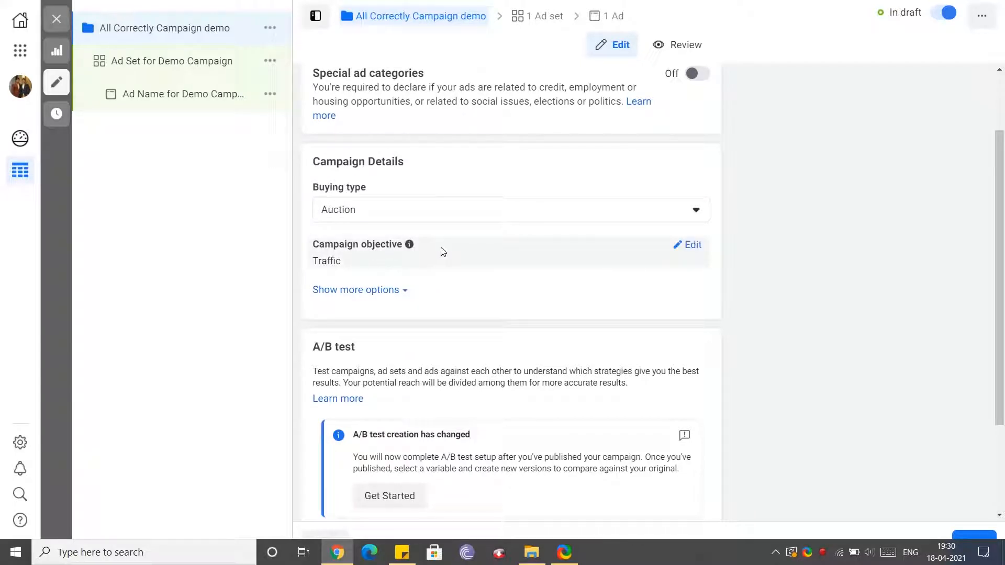
click(374, 292)
scroll(418, 314, up, 1)
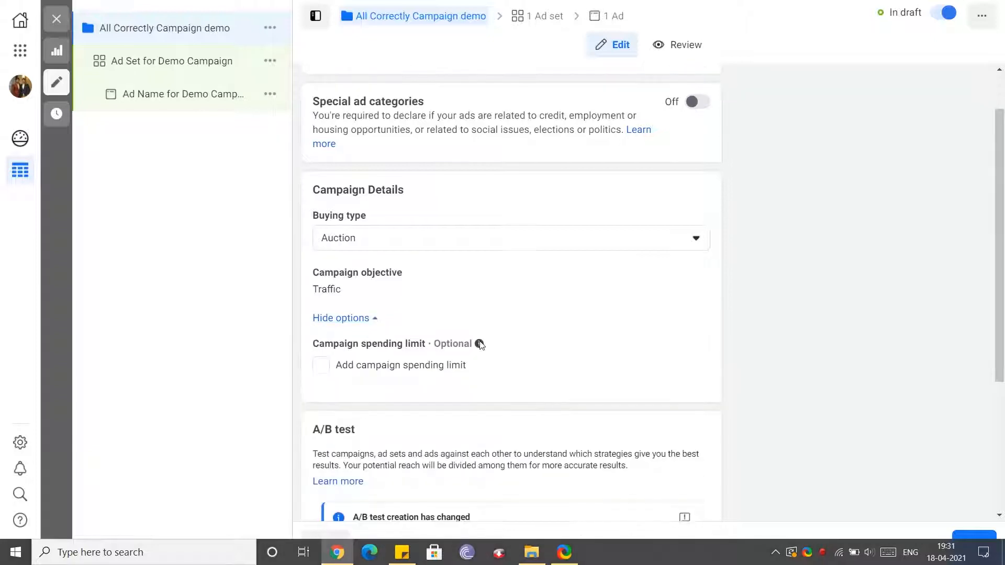
mouse_move(479, 343)
scroll(398, 299, down, 2)
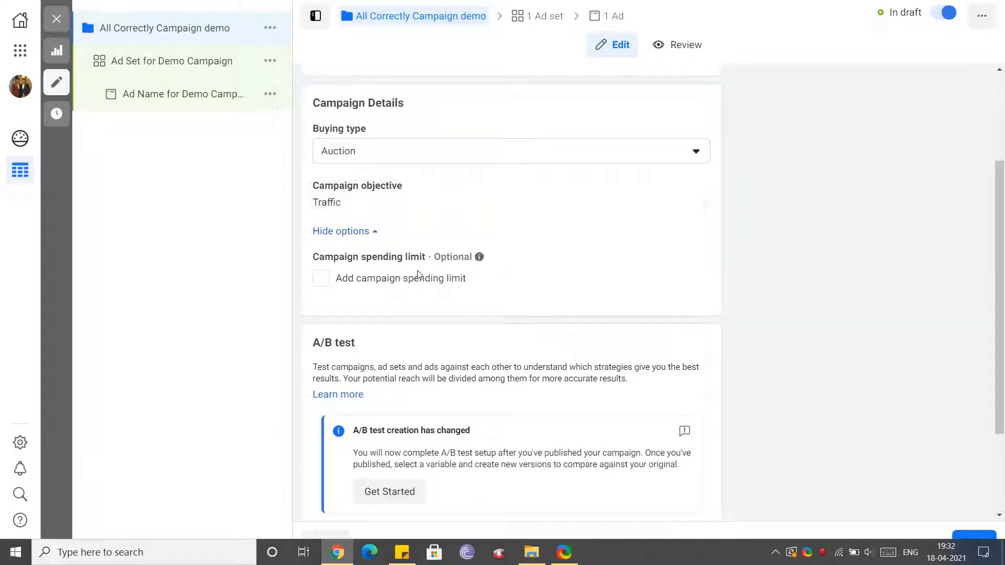
Turn on campaign budget optimisation and set a daily budget of ₹100
scroll(417, 275, down, 2)
scroll(408, 262, down, 1)
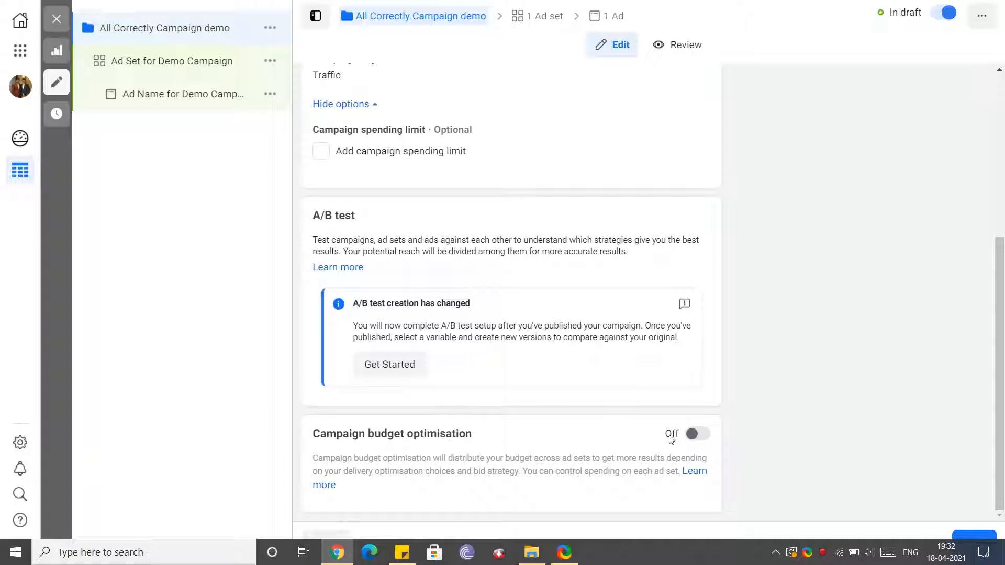
click(698, 434)
scroll(740, 403, down, 2)
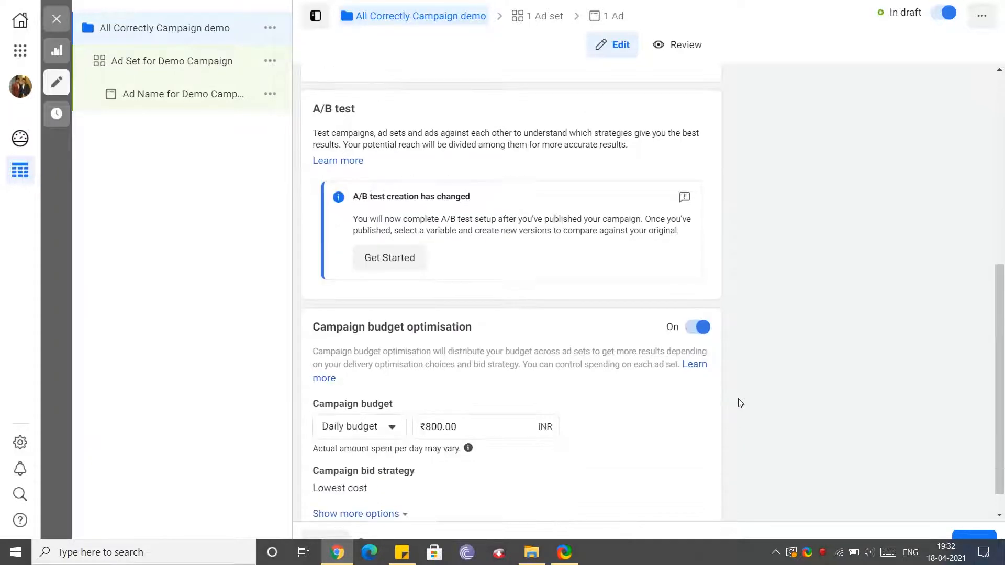
click(385, 402)
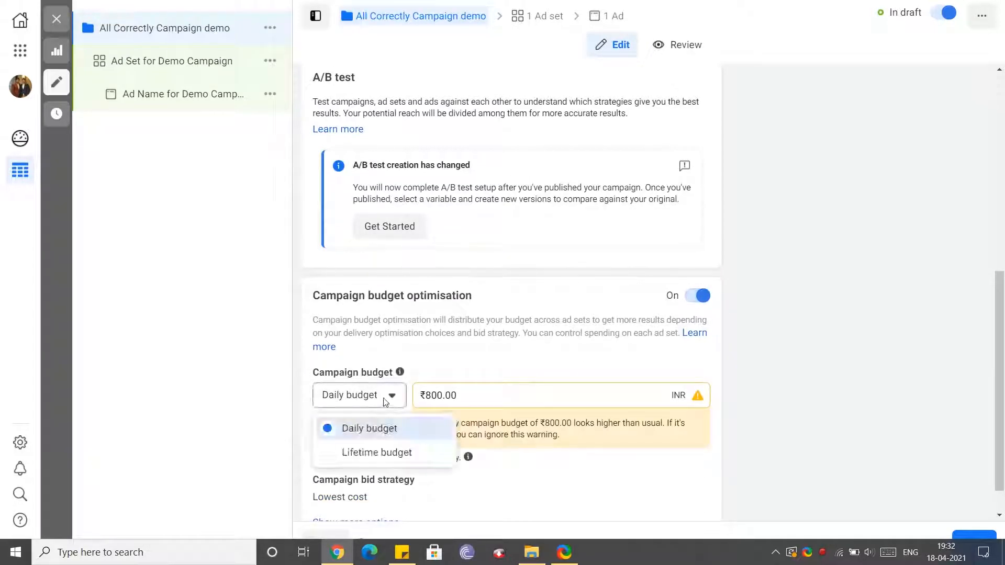
click(382, 429)
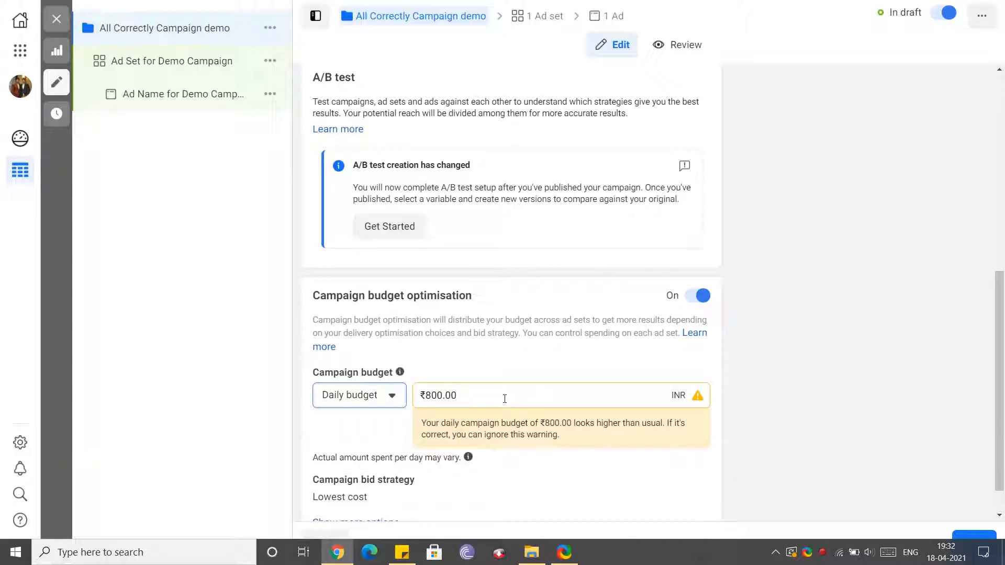
drag(497, 393, 312, 382)
key(BackSpace)
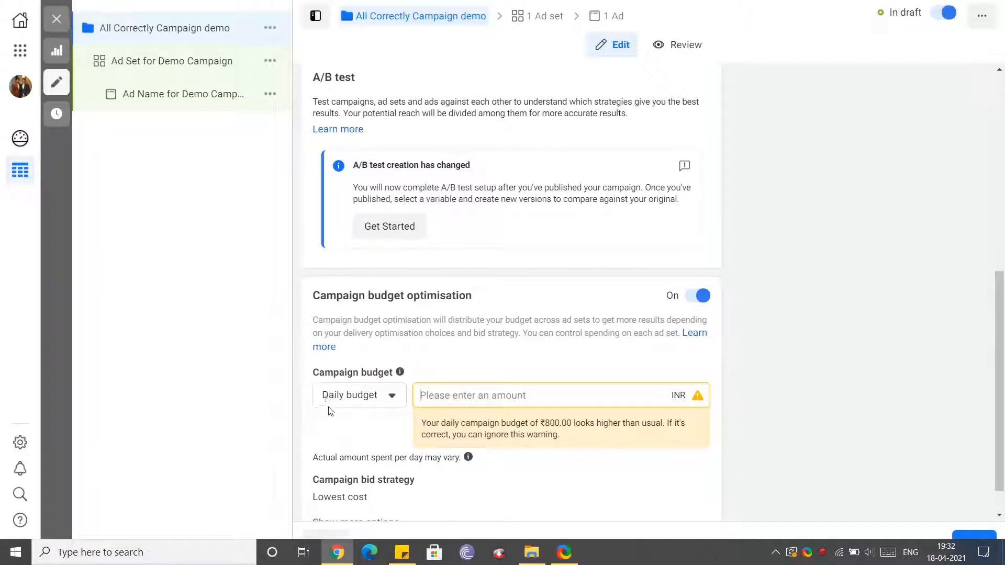
text(100)
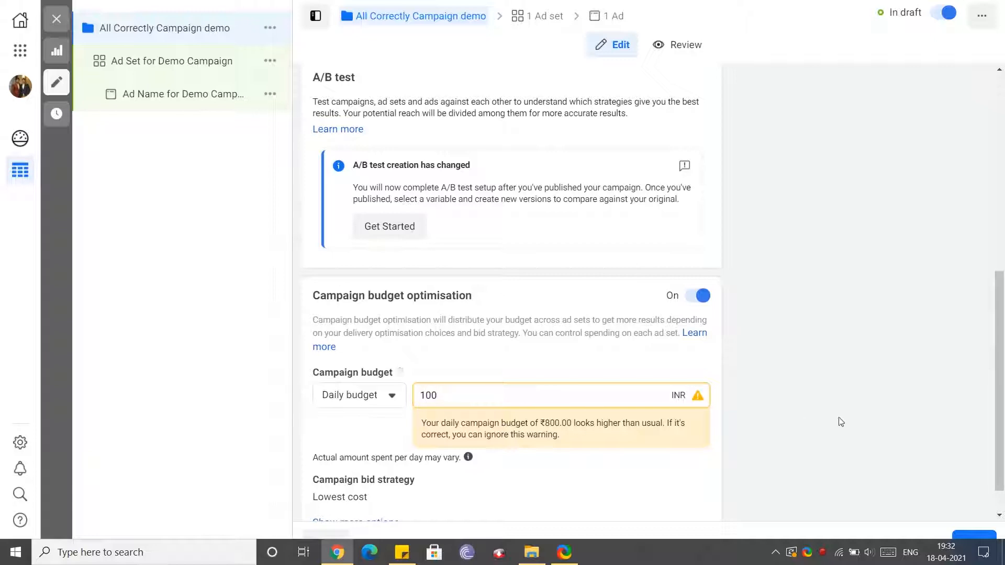
click(842, 419)
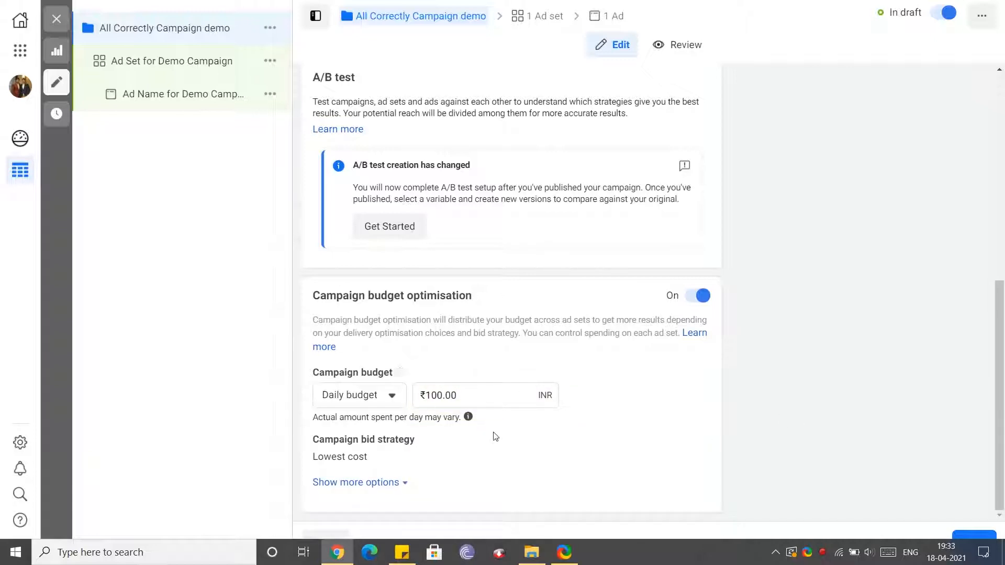
Try the Bid cap strategy for the campaign and return the bid strategy to Lowest cost
mouse_move(422, 439)
click(680, 440)
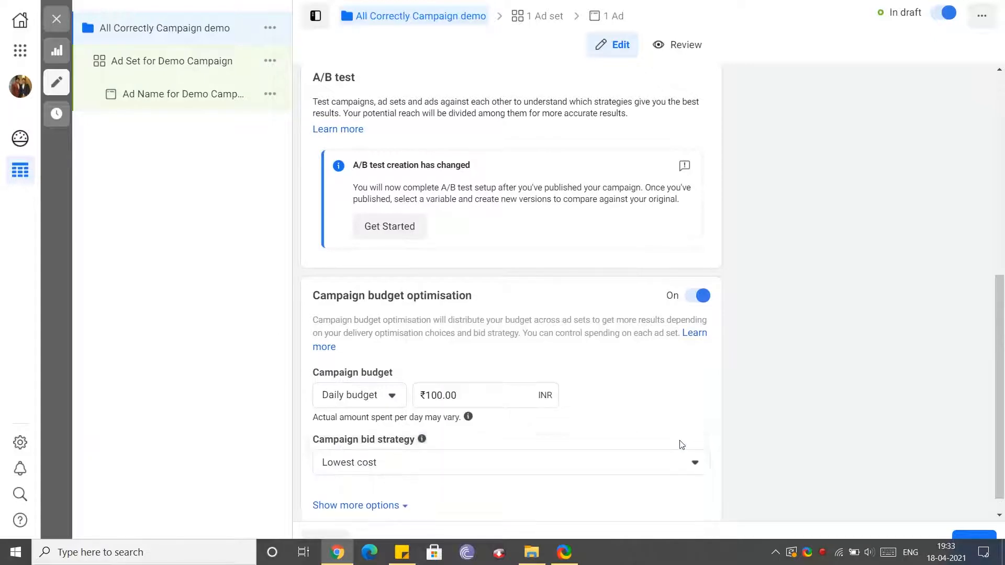
click(422, 468)
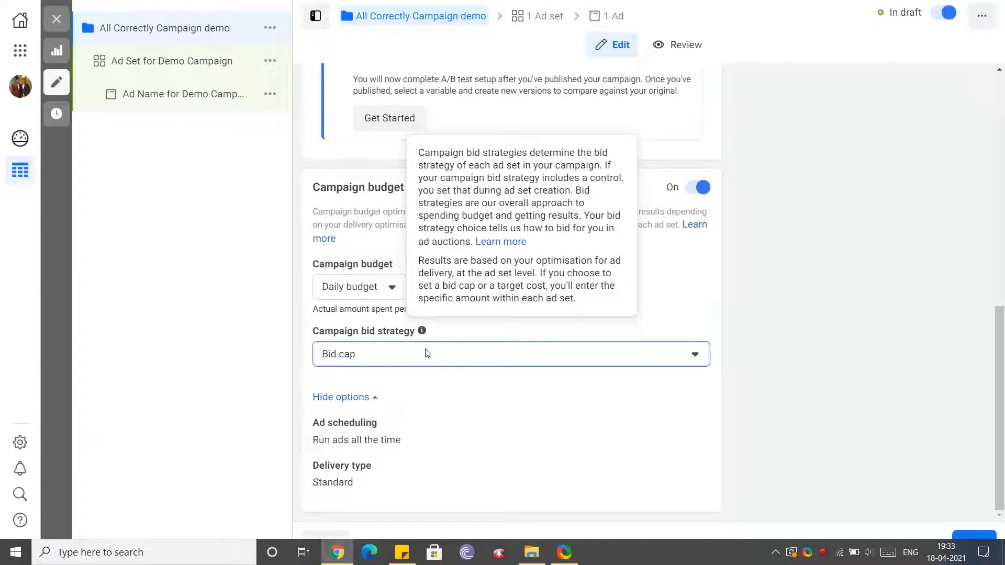
click(425, 354)
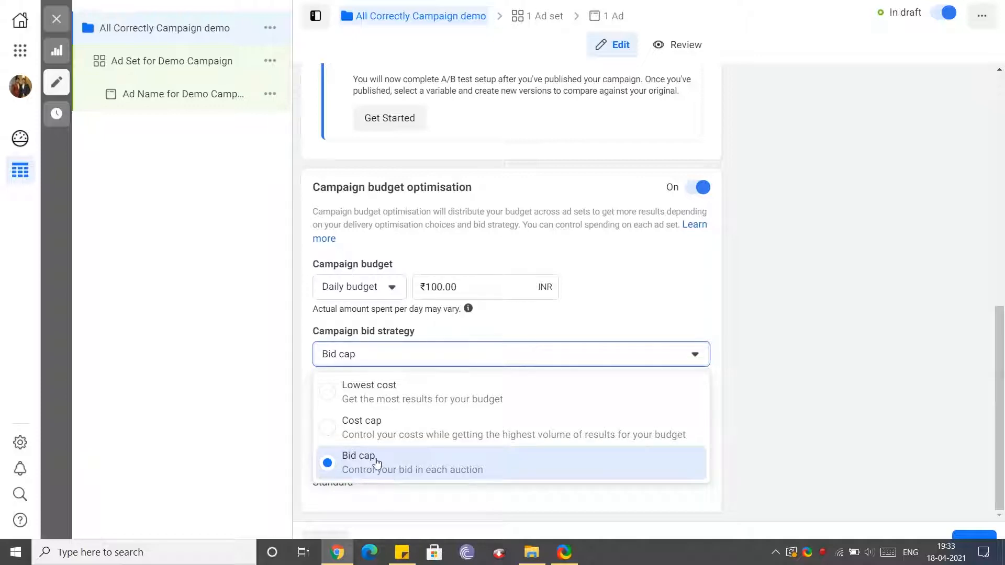
click(367, 435)
click(653, 262)
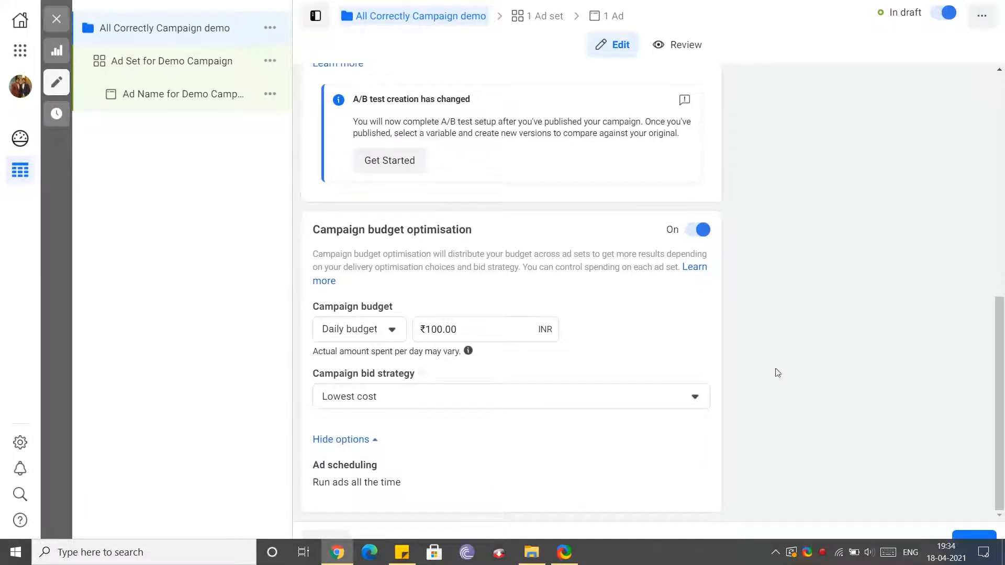
scroll(778, 372, up, 10)
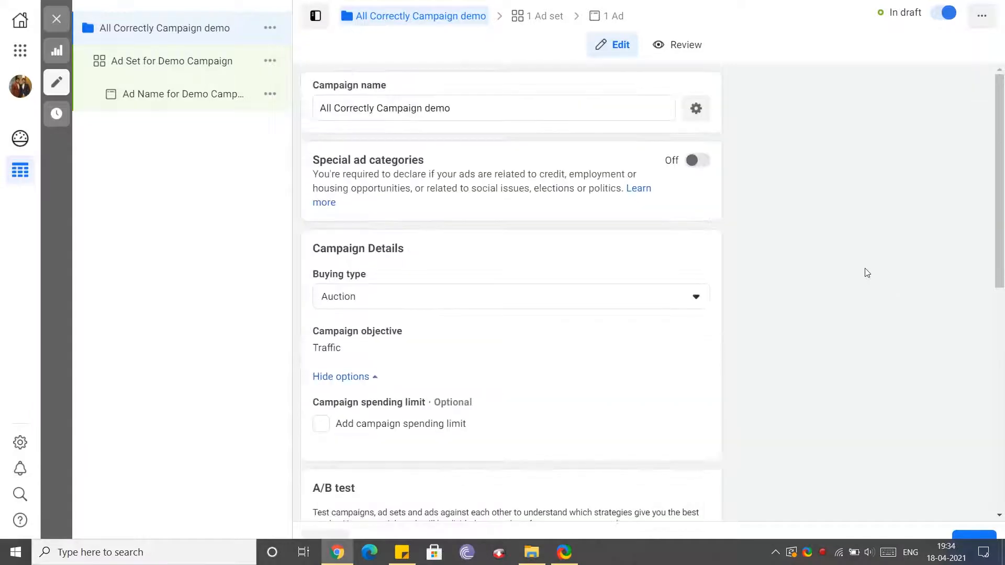
Continue from the campaign settings to the ad set settings and show the page in full screen
key(F11)
scroll(776, 292, down, 4)
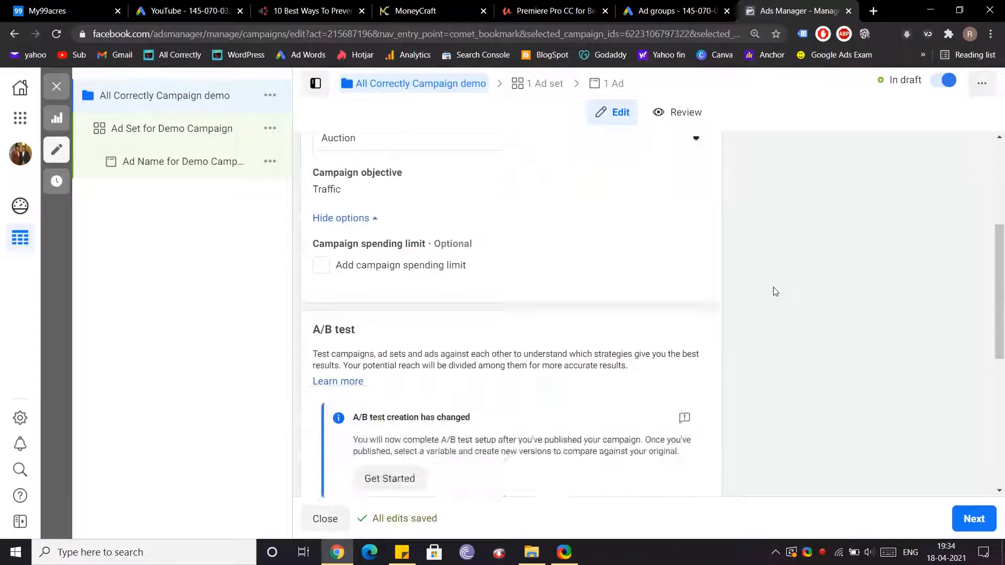
scroll(774, 291, down, 6)
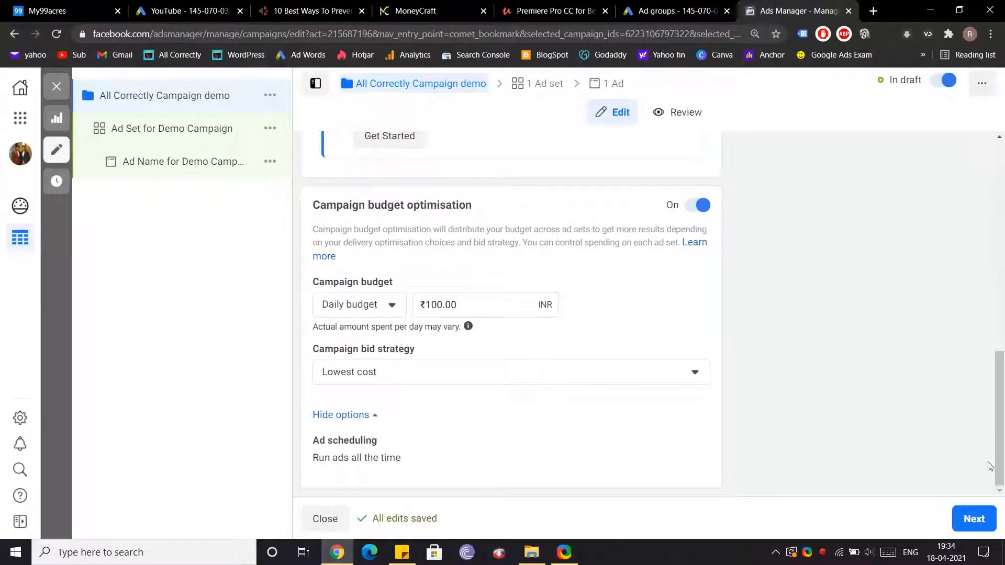
click(974, 519)
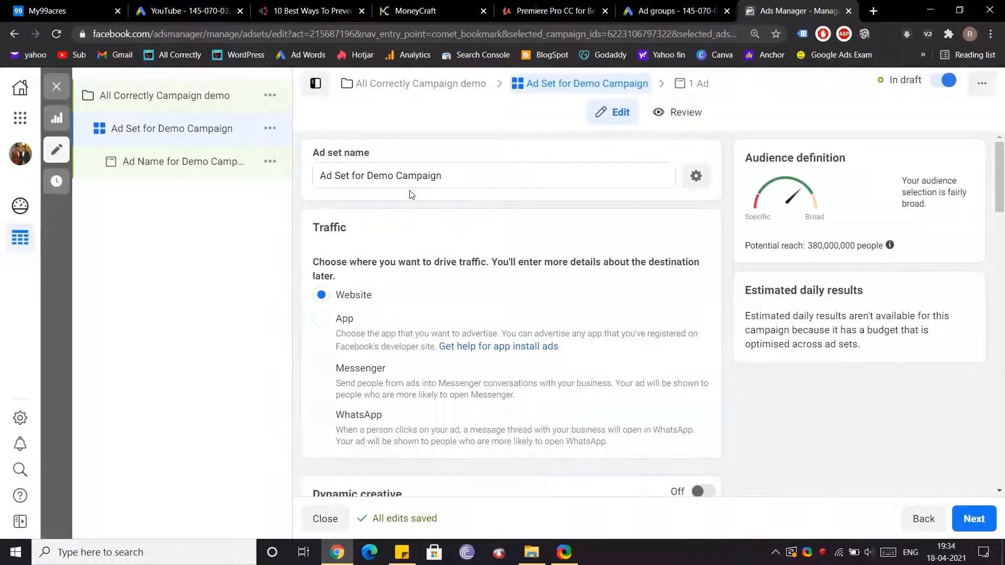
key(F11)
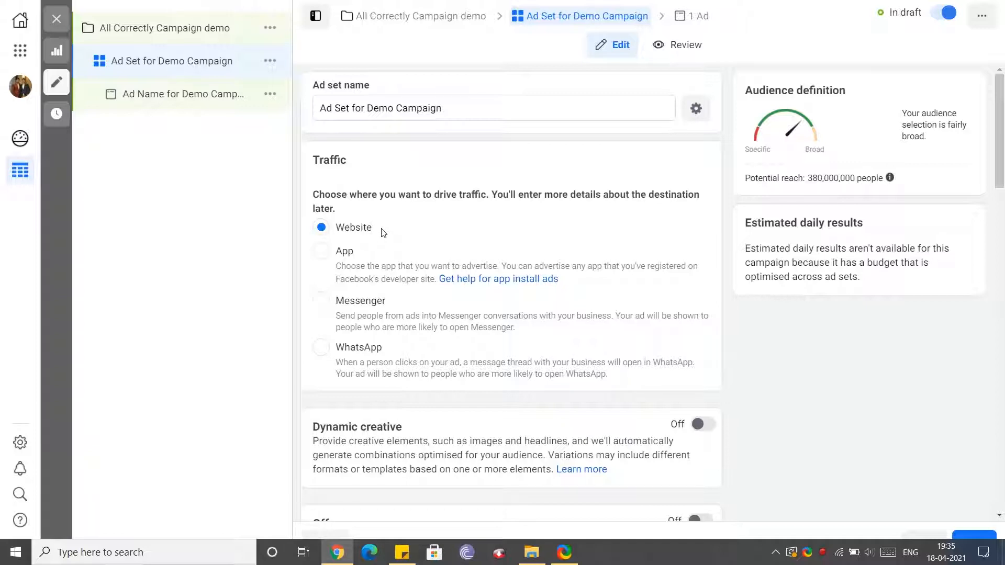
Turn on dynamic creative for the ad set, accepting the explanation of how it works
scroll(387, 231, down, 5)
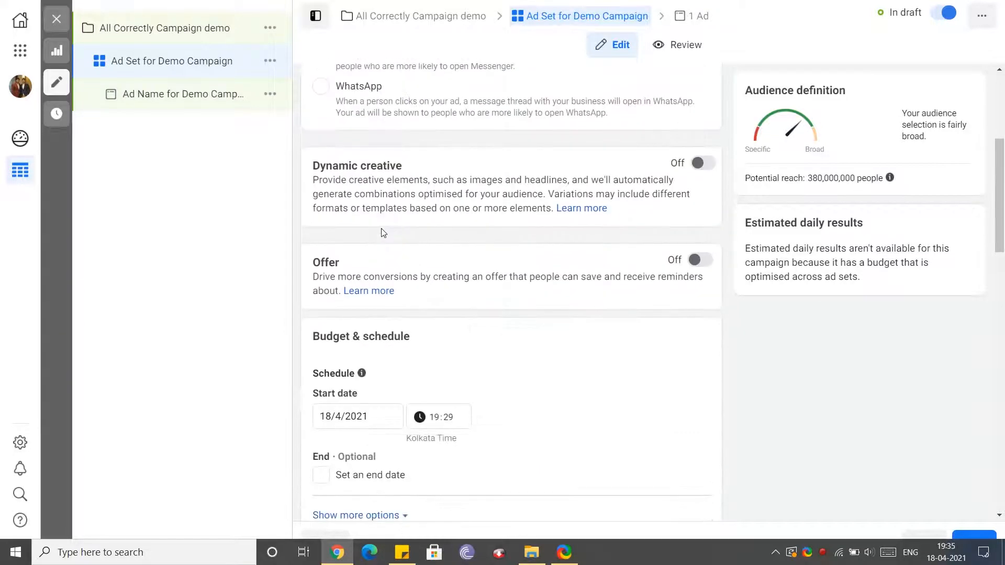
click(701, 164)
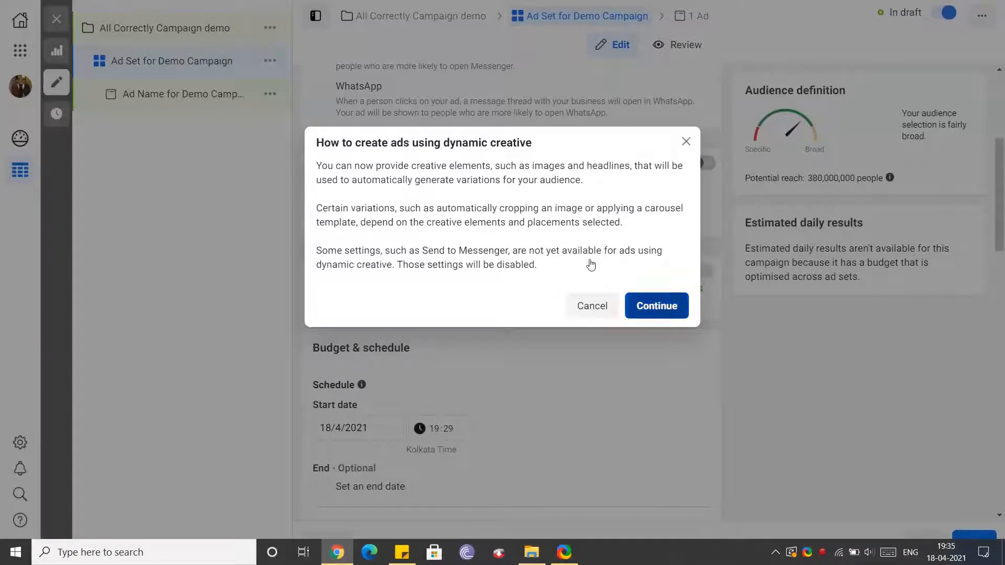
click(657, 305)
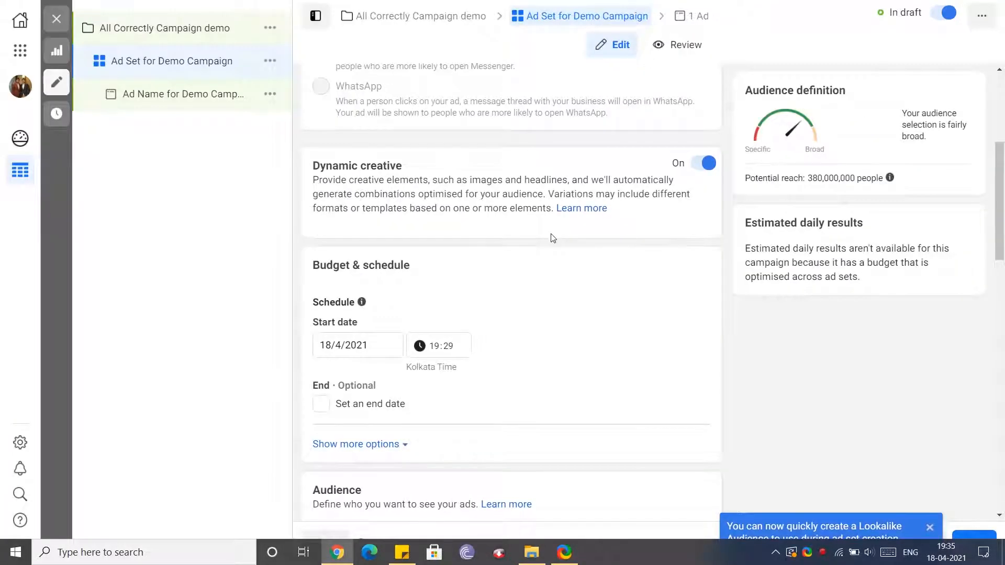
Schedule the ad set to start on 19/4/2021 at 11:00
scroll(553, 238, down, 2)
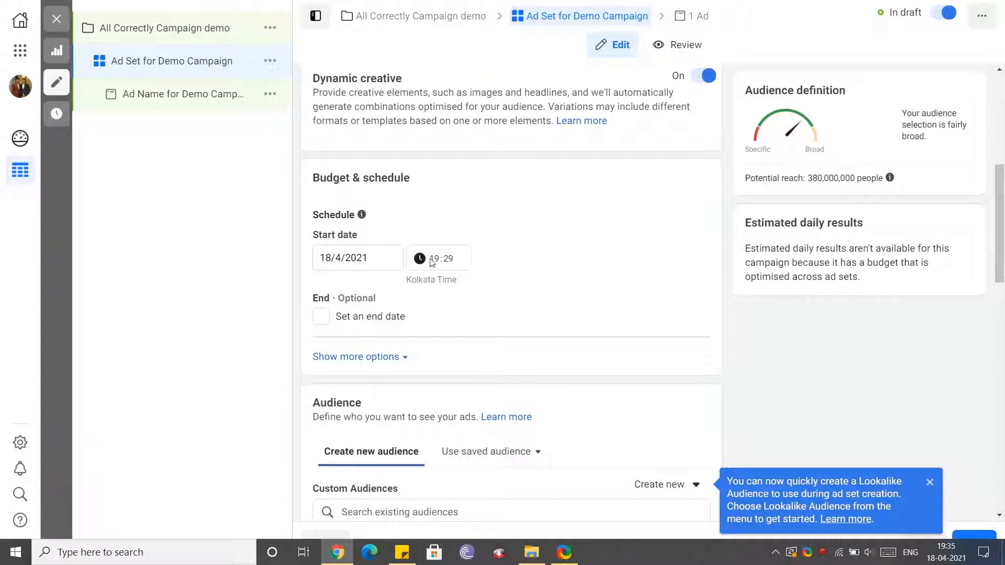
scroll(532, 273, down, 2)
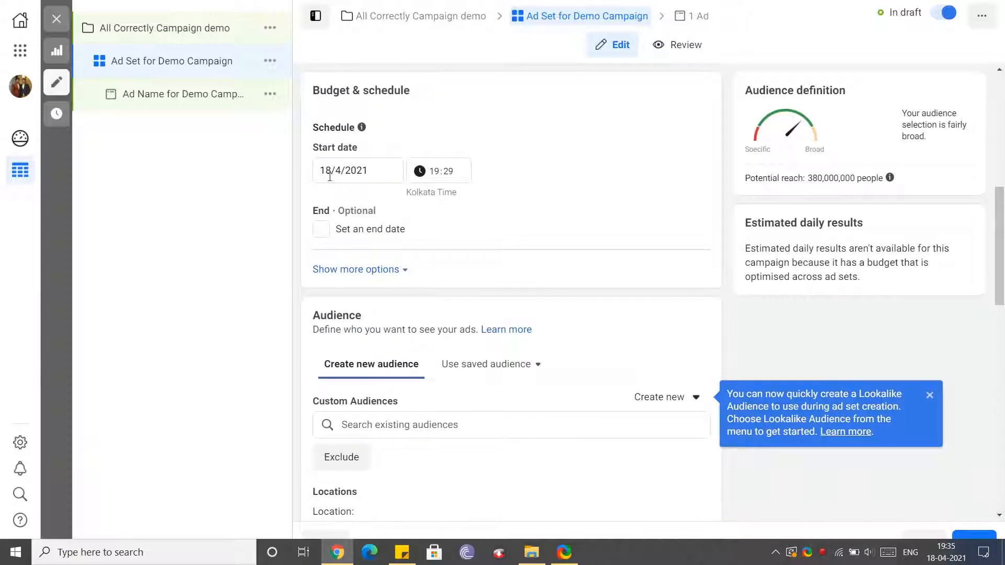
click(330, 176)
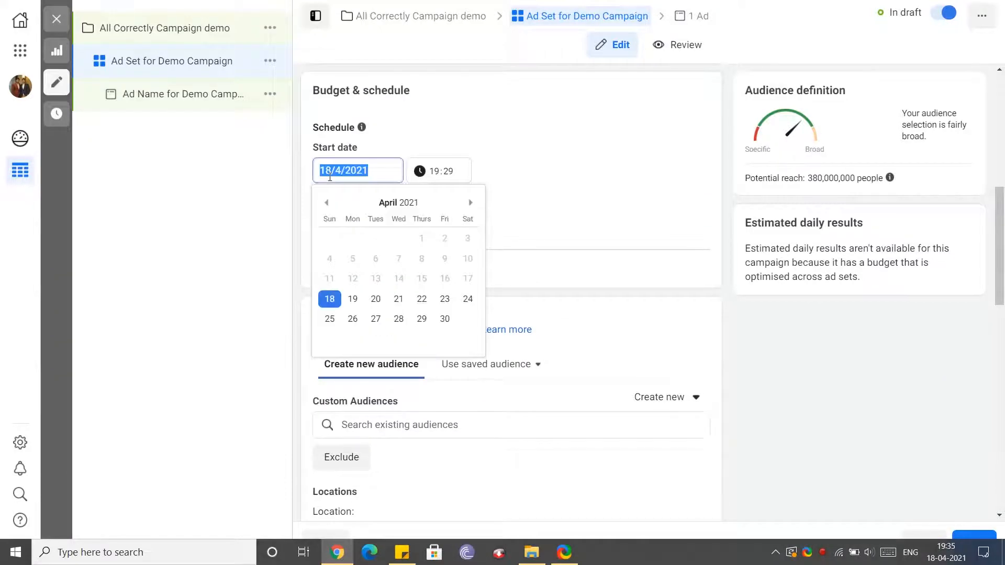
click(357, 301)
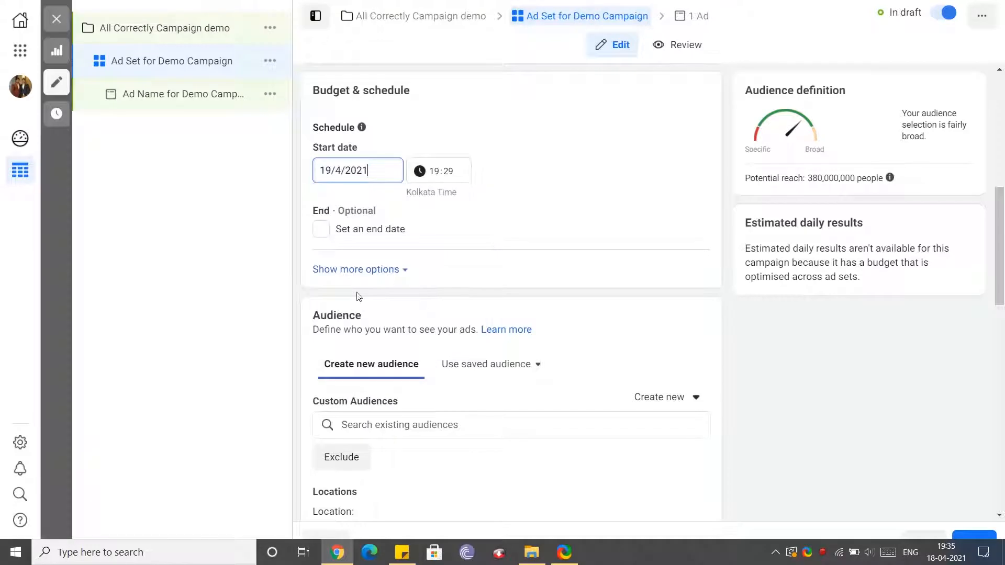
click(438, 171)
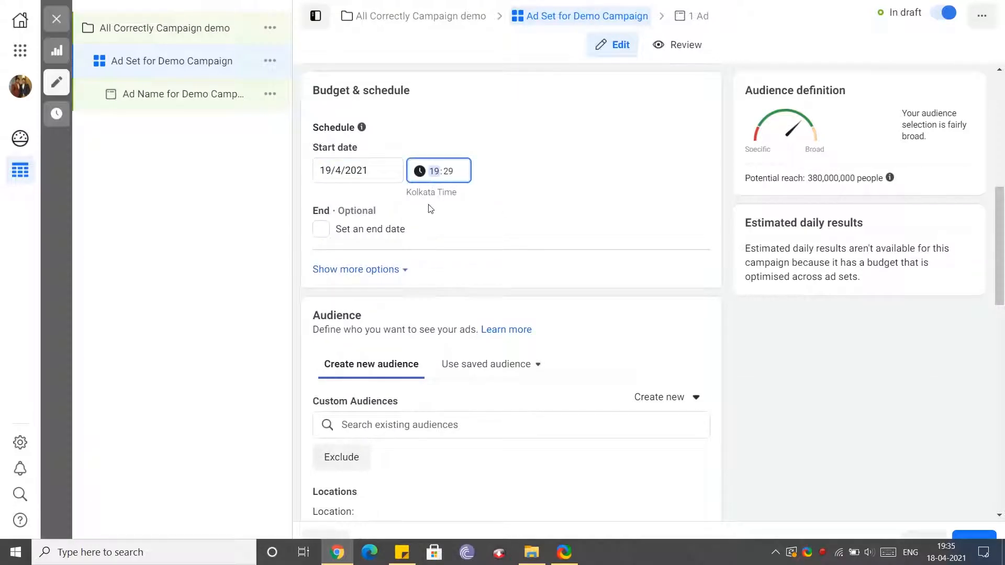
text(11)
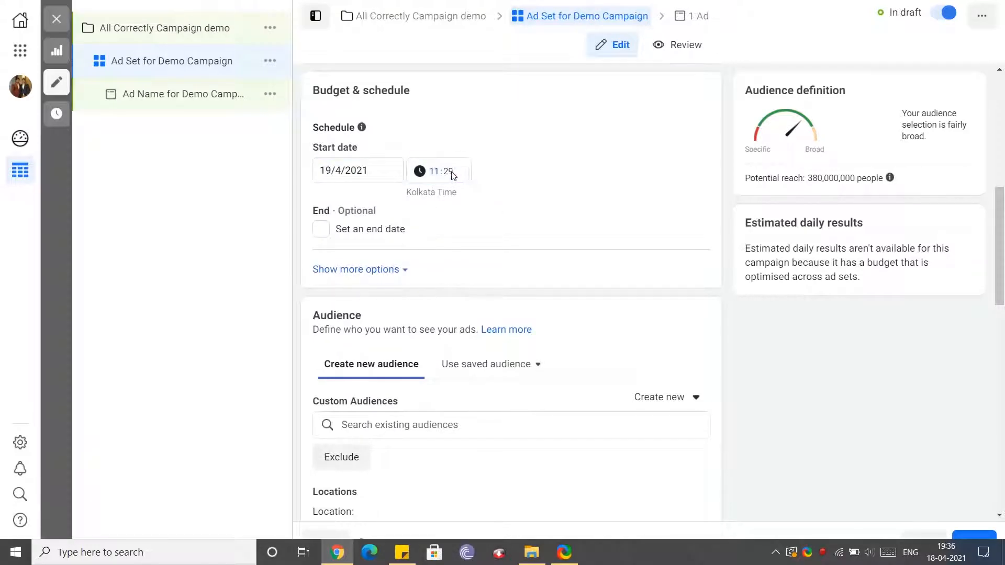
click(449, 171)
text(00)
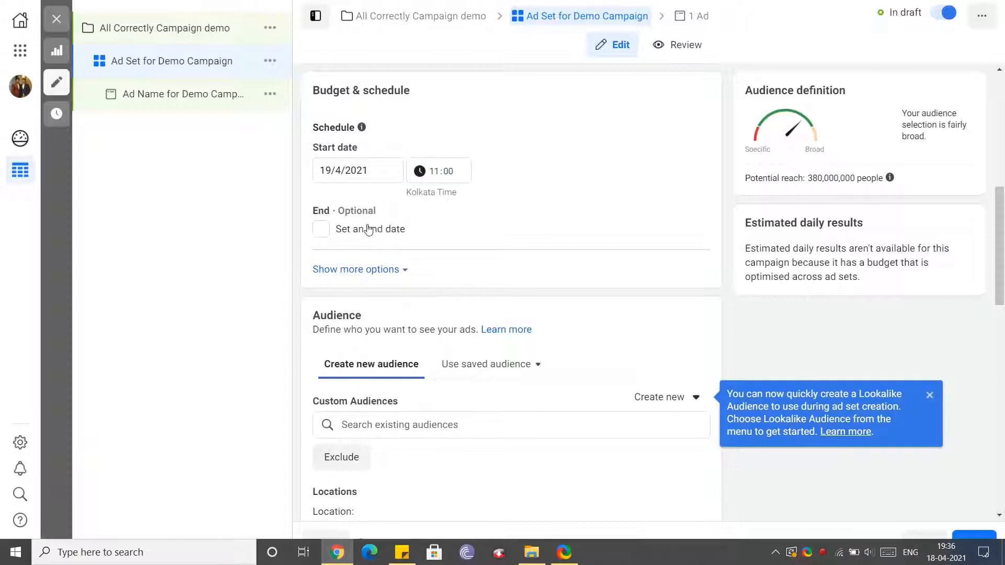
Enable an end date for the ad set and set it to 24/4/2021
click(320, 232)
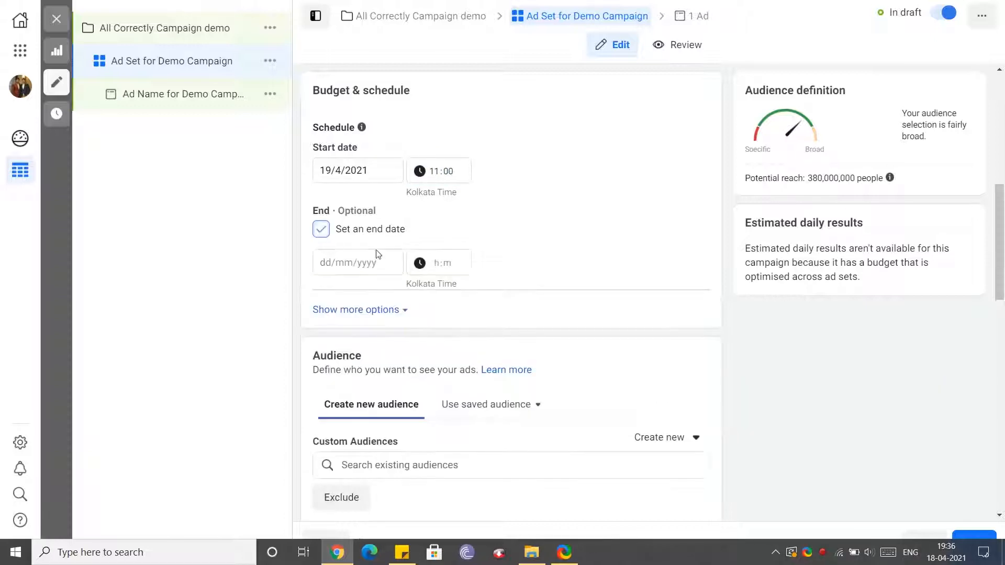
click(327, 264)
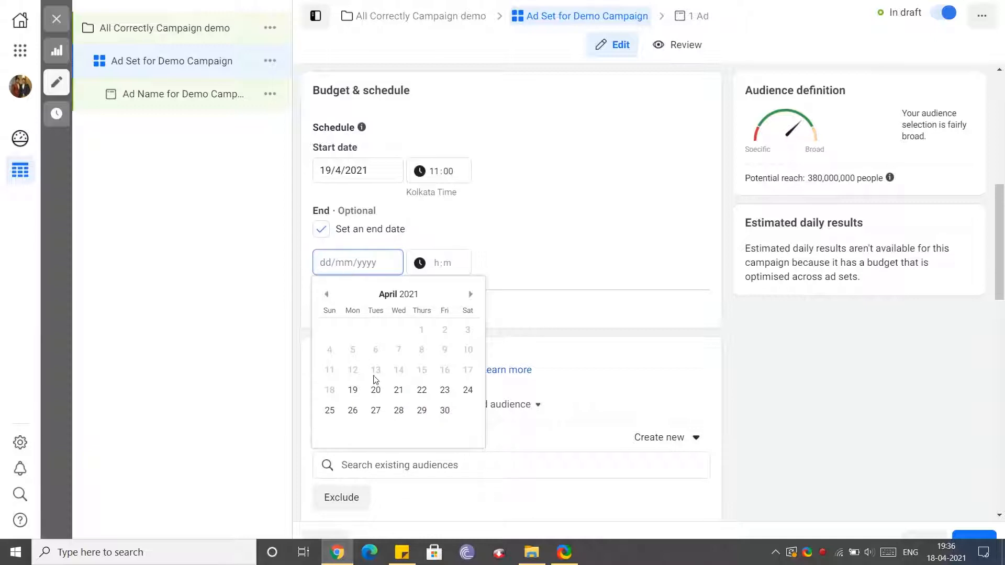
click(468, 391)
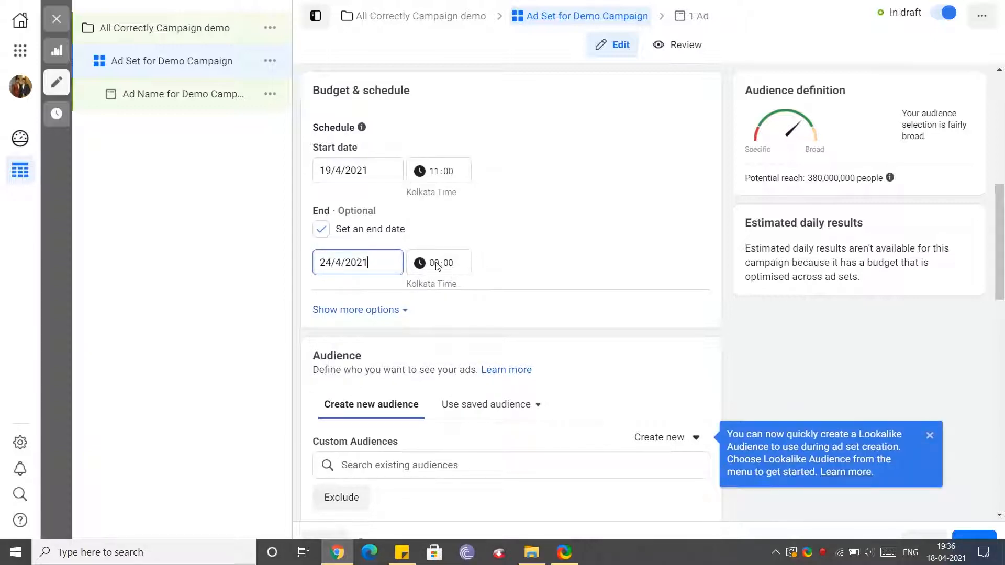
click(484, 260)
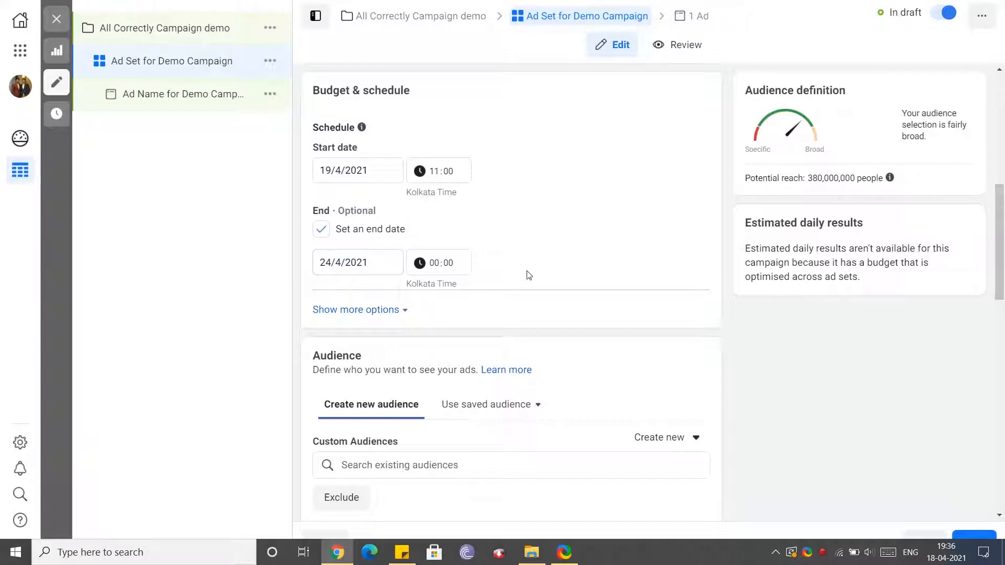
Show the additional budget and schedule options and enable the ad set spend limits
click(398, 310)
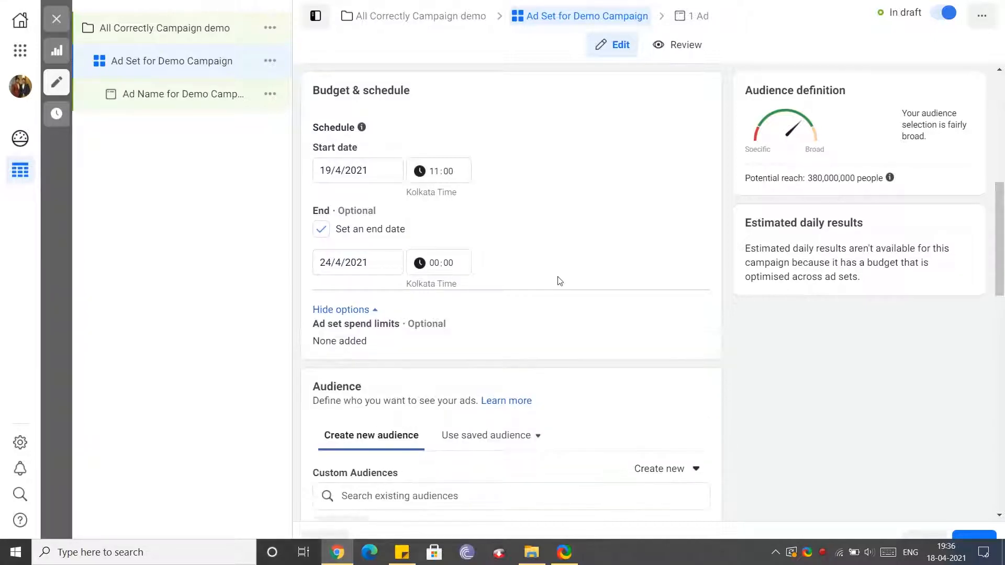
scroll(556, 281, down, 2)
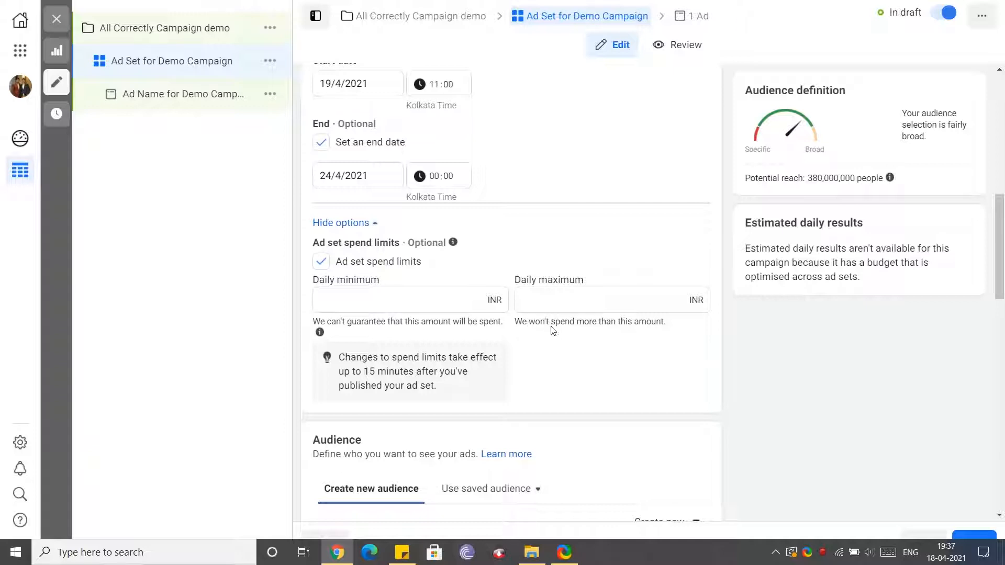
scroll(644, 333, down, 3)
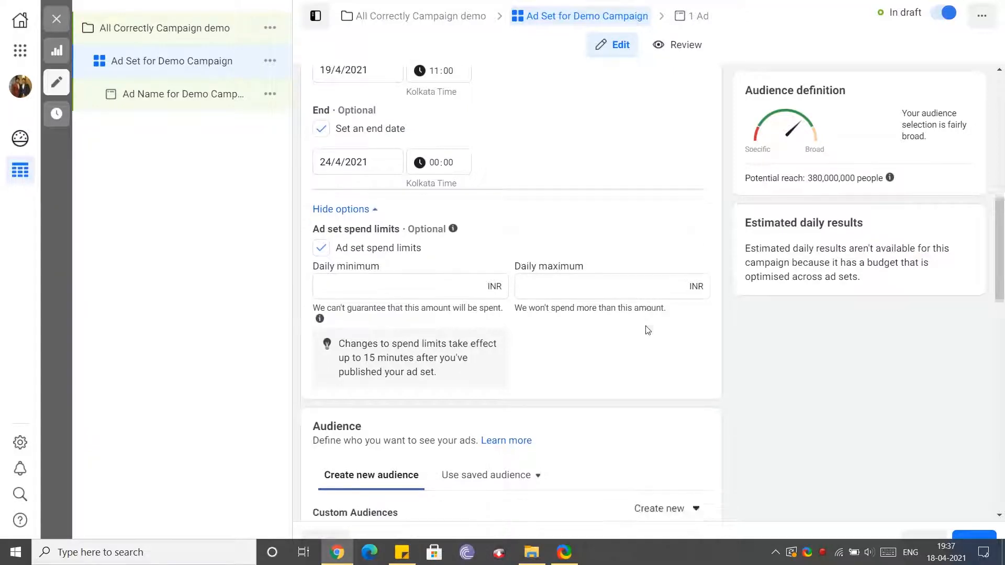
scroll(647, 330, down, 3)
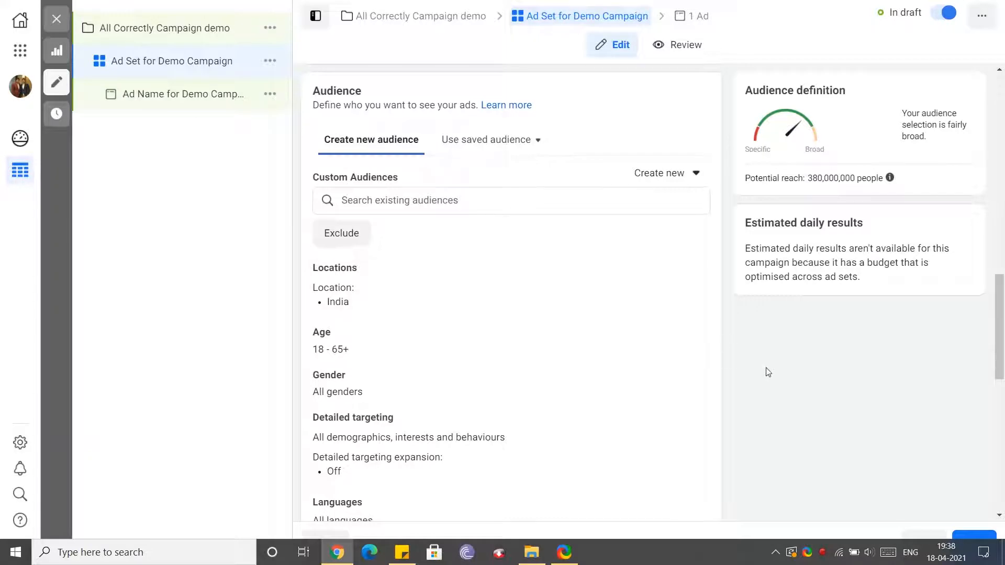
Open the audience's detailed targeting options and apply the saved audience Quotes 1 to the ad set
scroll(526, 363, down, 3)
click(526, 356)
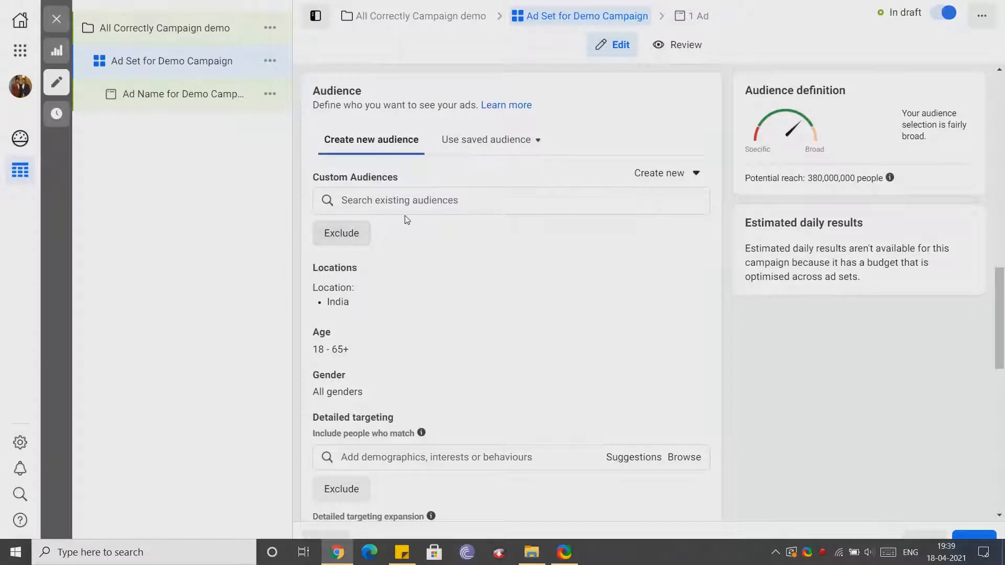
click(478, 140)
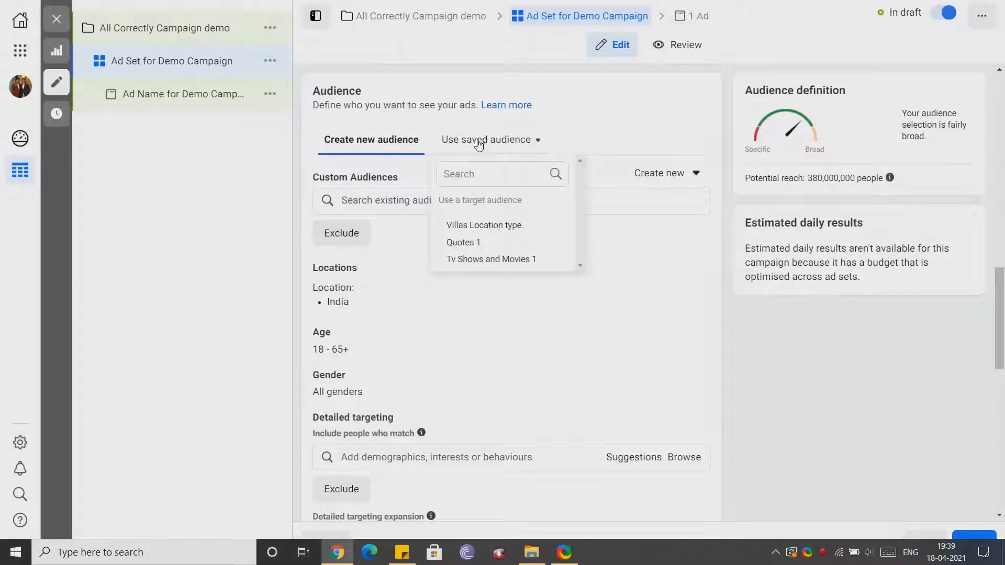
scroll(490, 209, down, 2)
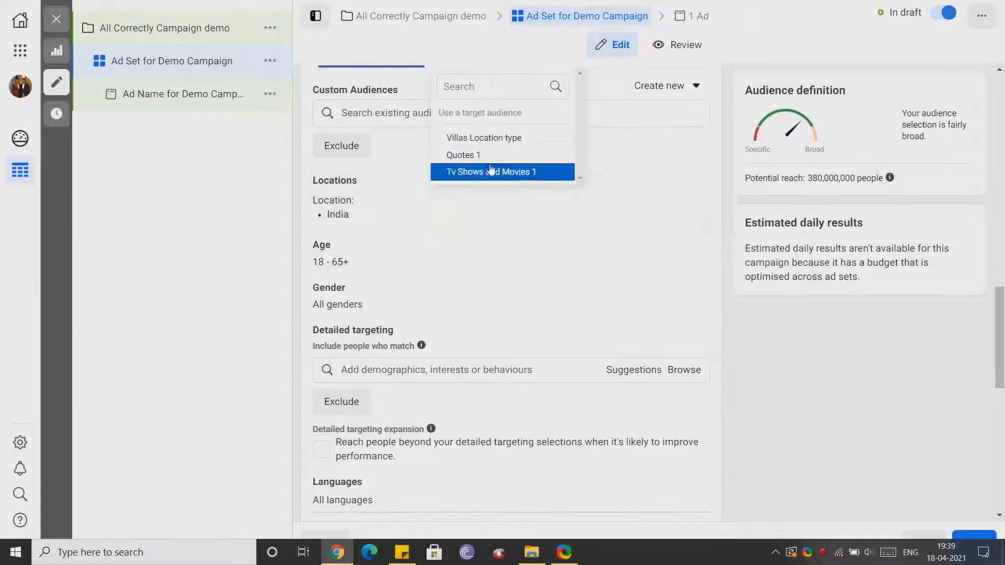
mouse_move(471, 160)
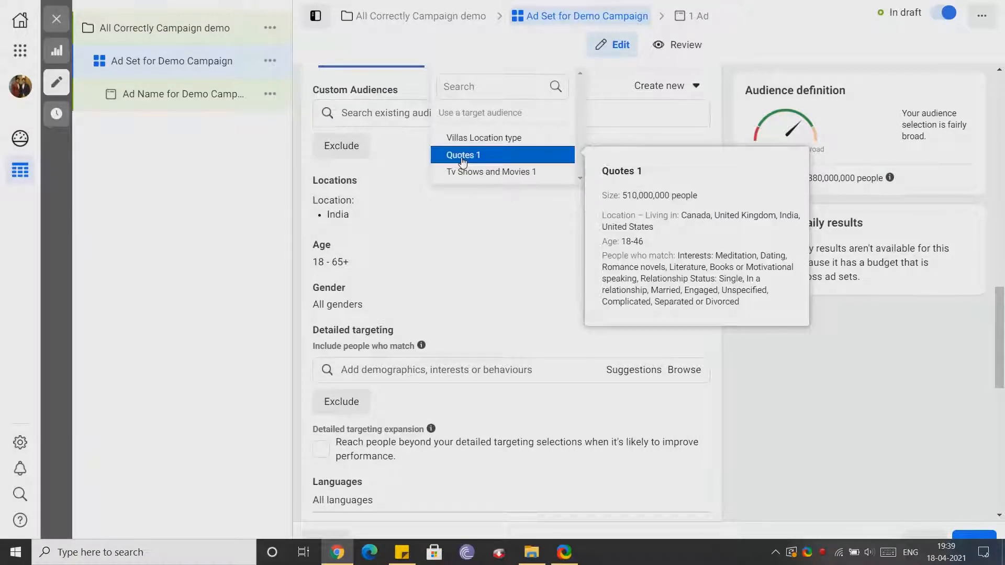
click(462, 157)
scroll(408, 183, up, 5)
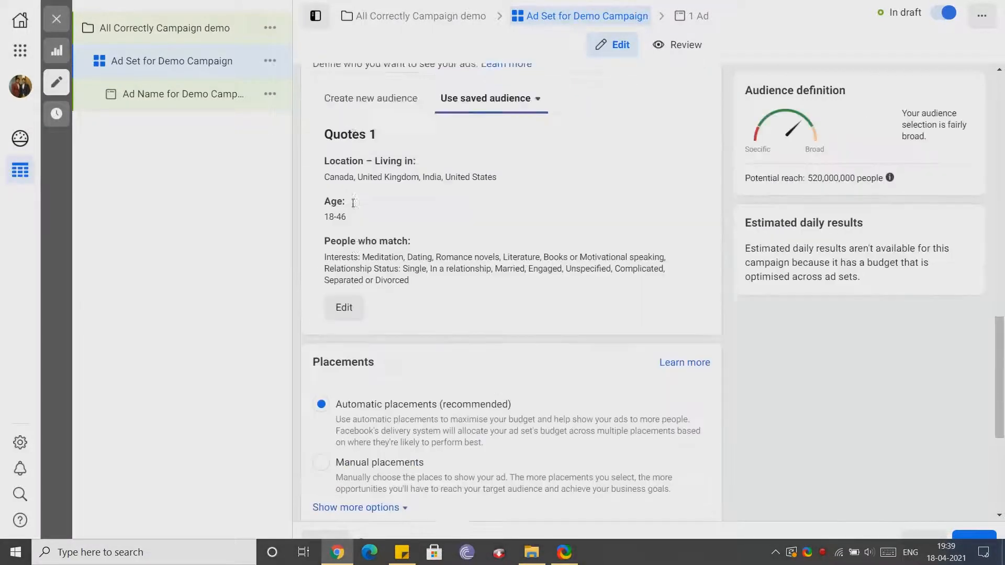
scroll(354, 204, up, 2)
scroll(356, 211, down, 4)
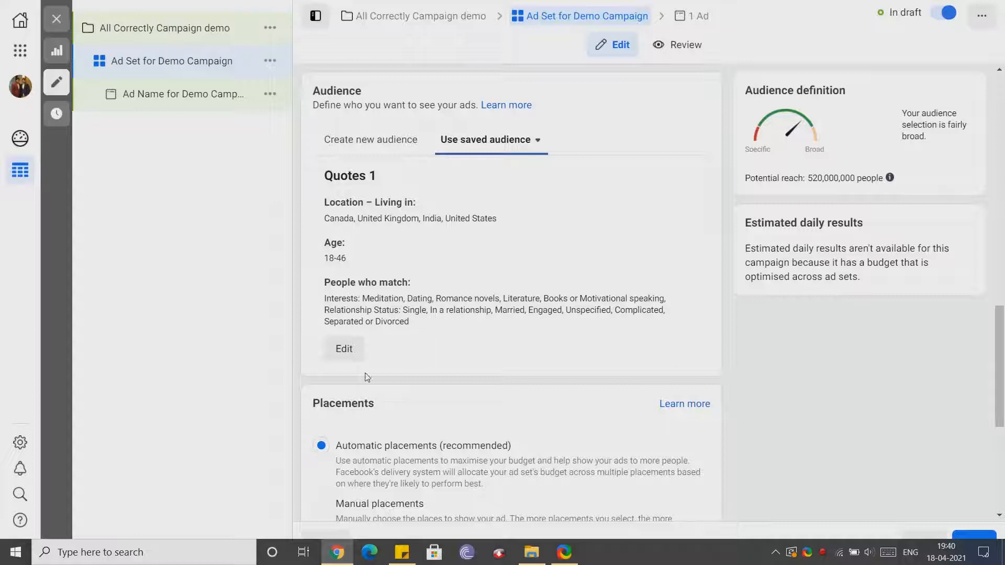
Open the saved audience Quotes 1 for editing and add English (All) to its languages
click(348, 351)
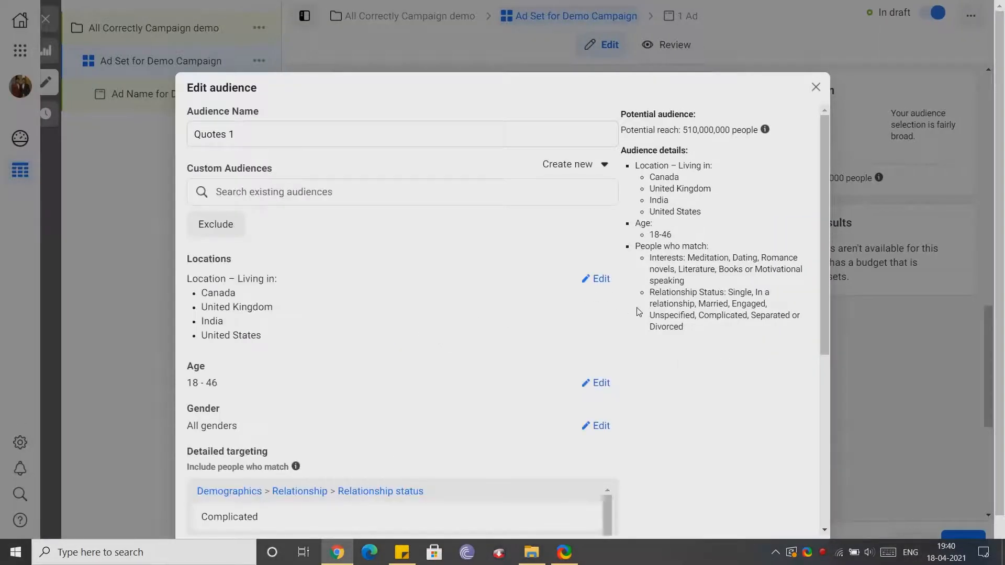
scroll(573, 346, down, 5)
scroll(568, 343, down, 5)
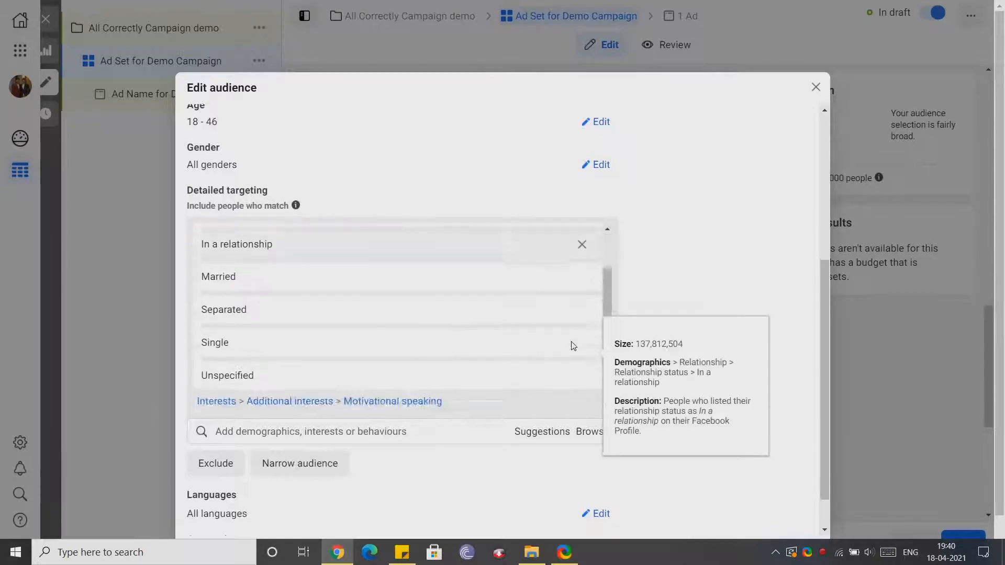
scroll(555, 401, down, 5)
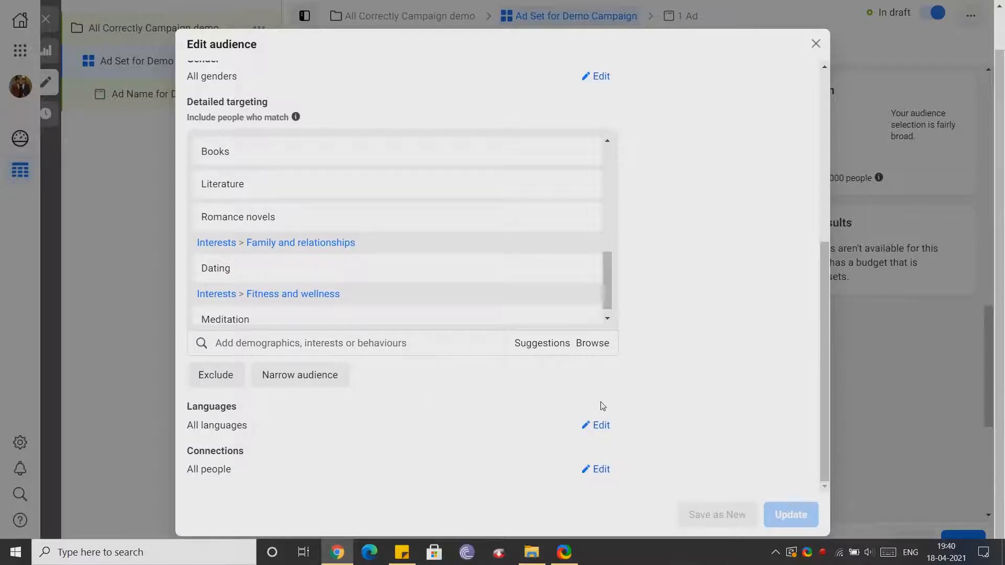
click(597, 425)
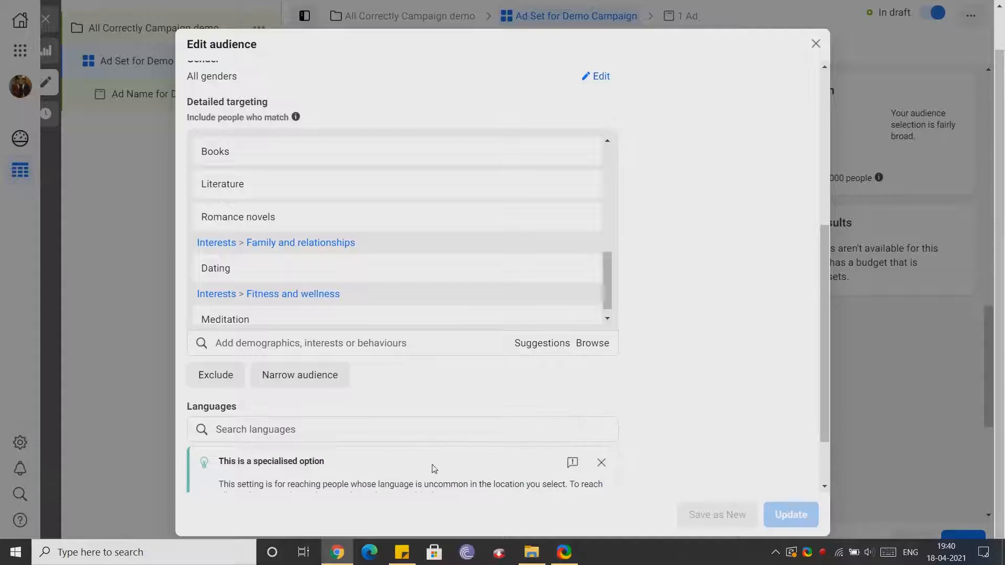
scroll(416, 445, down, 2)
click(368, 362)
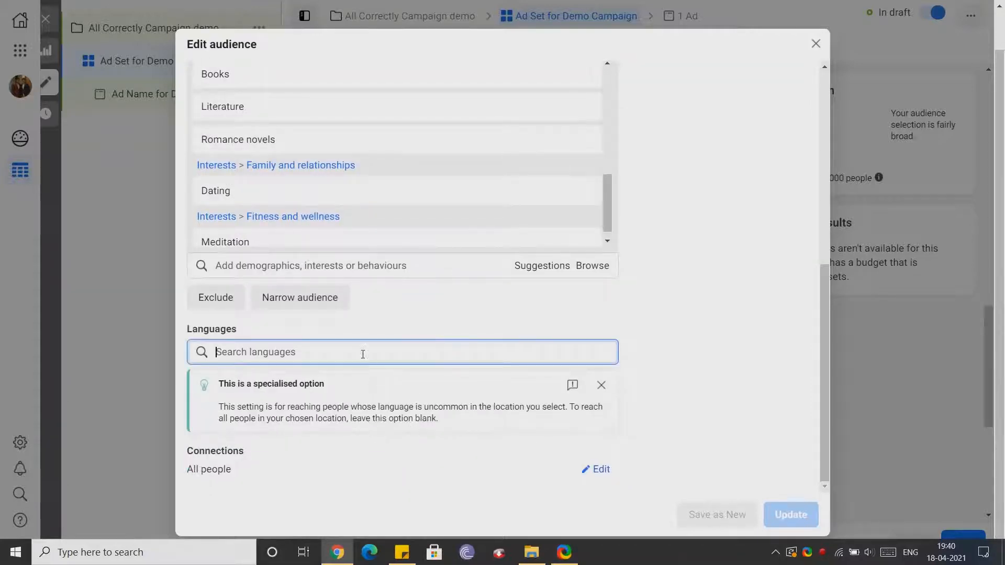
text(Eng)
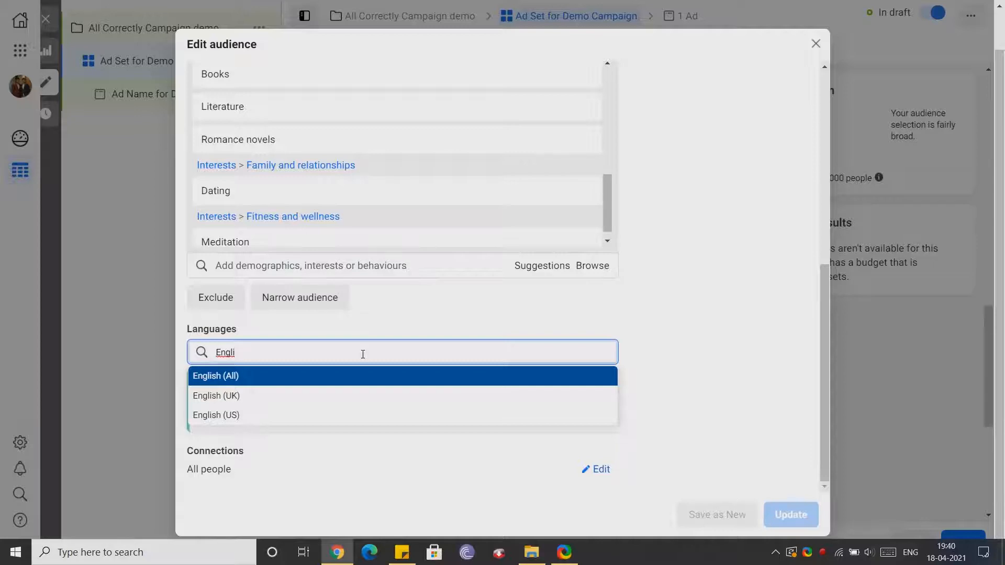
text(li)
click(340, 383)
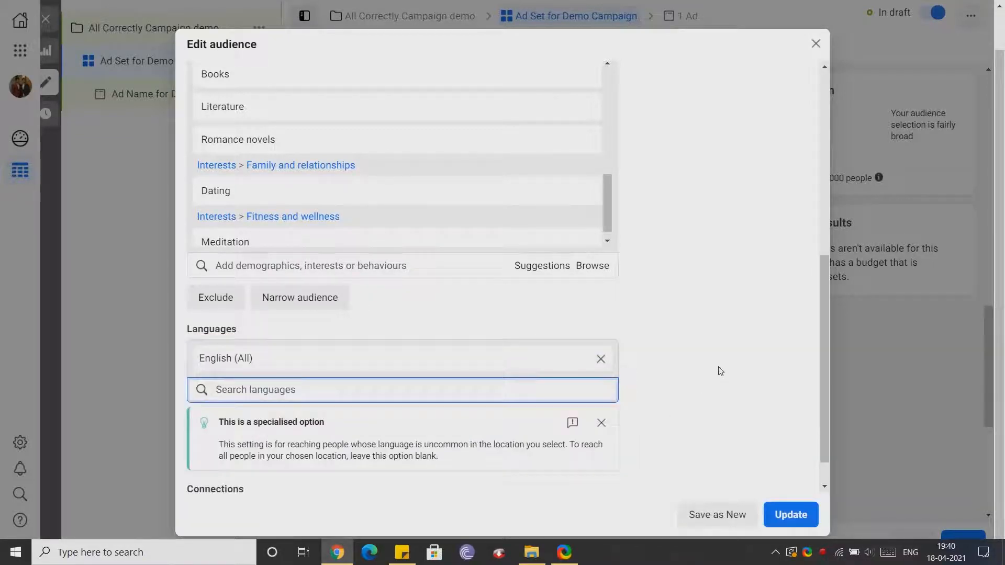
Update the saved audience Quotes 1 with the edited settings
scroll(722, 377, down, 1)
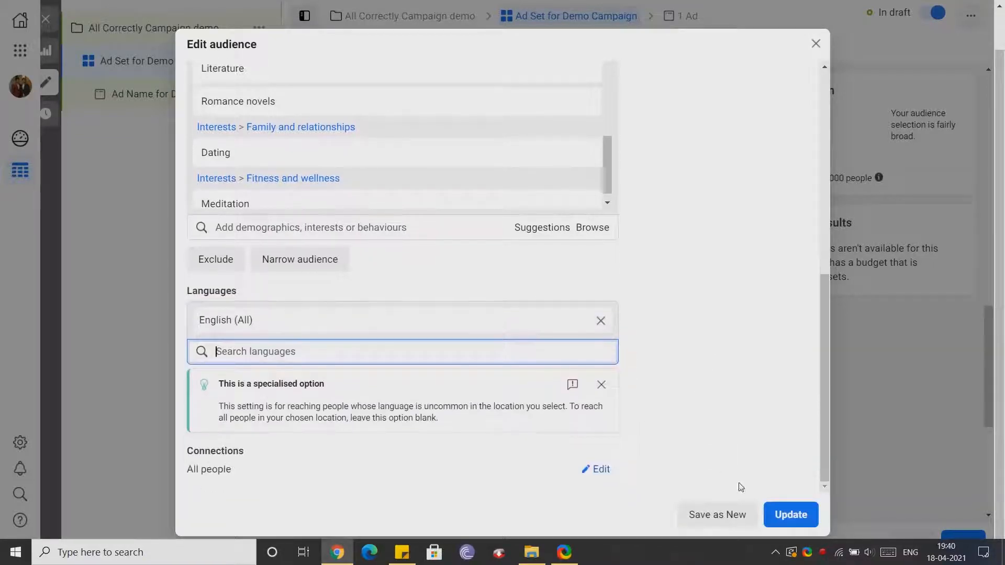
click(791, 514)
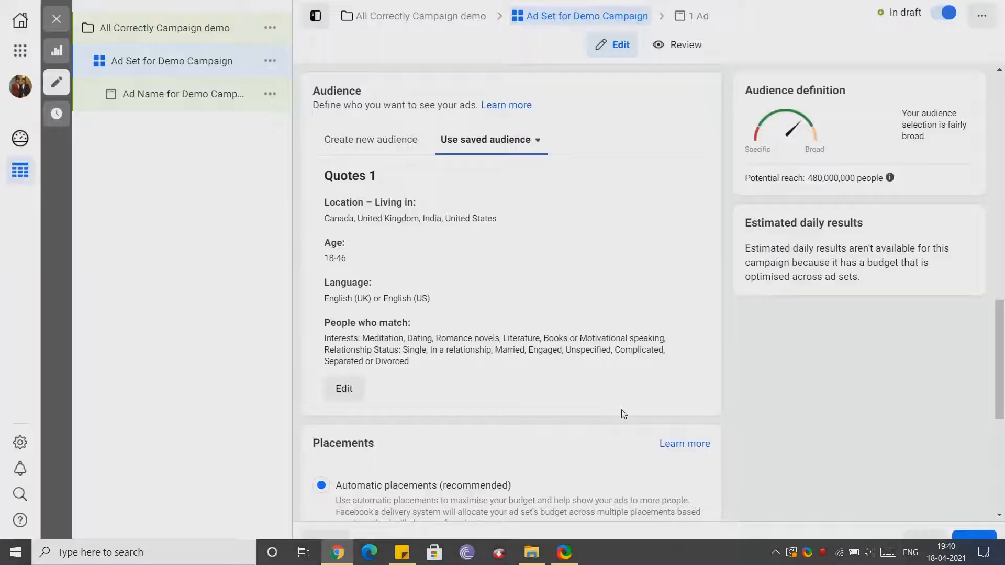
Switch the ad set to manual placements and exclude the Audience Network platform
scroll(624, 414, down, 5)
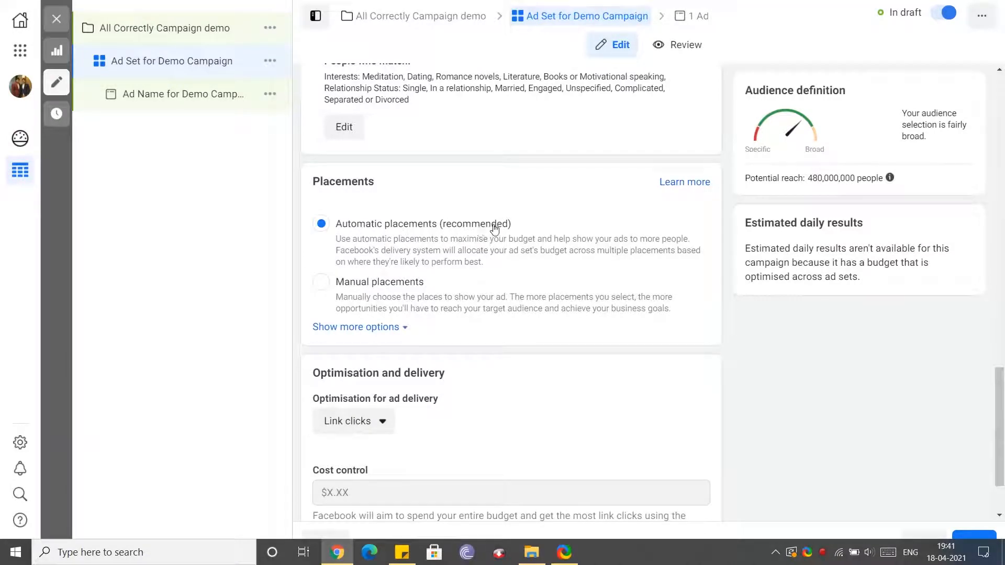
click(322, 282)
scroll(558, 388, down, 3)
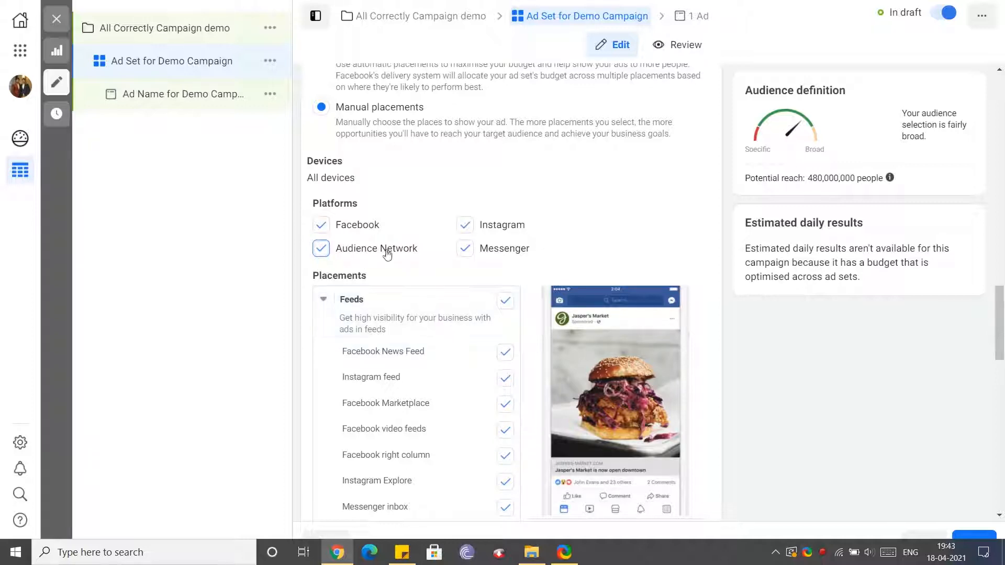
click(322, 249)
scroll(440, 233, down, 10)
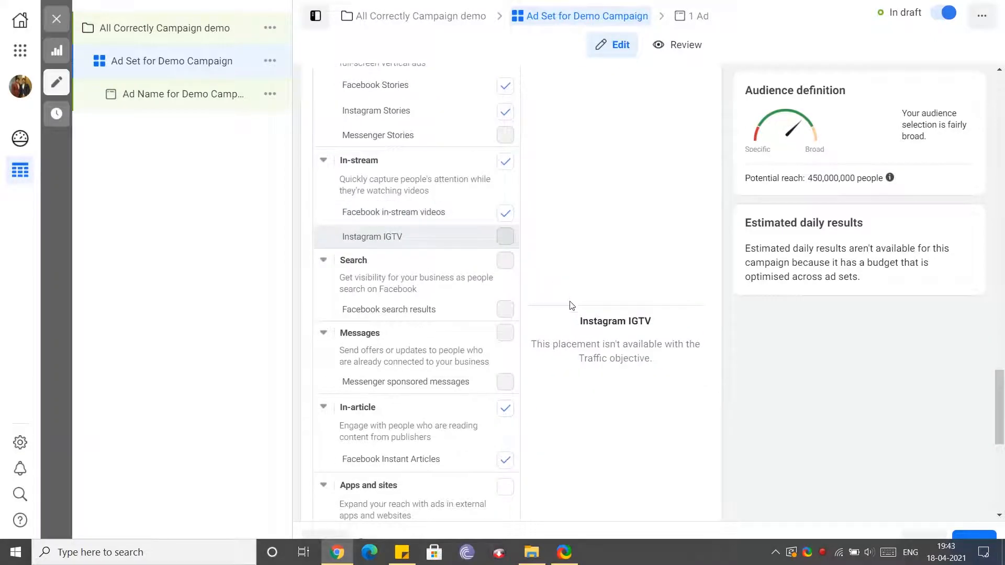
scroll(578, 364, down, 6)
scroll(560, 341, up, 3)
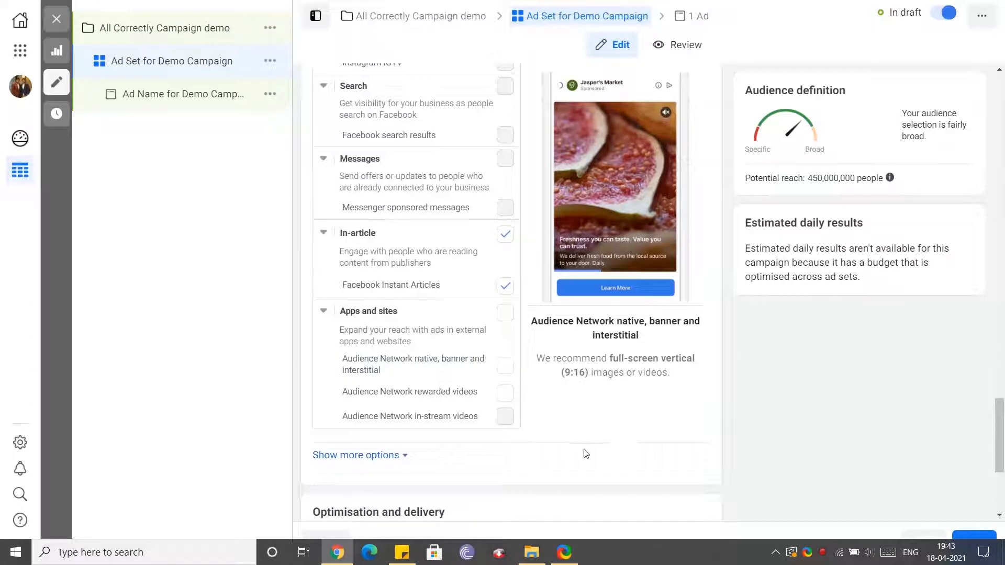
scroll(762, 450, up, 5)
scroll(762, 448, up, 10)
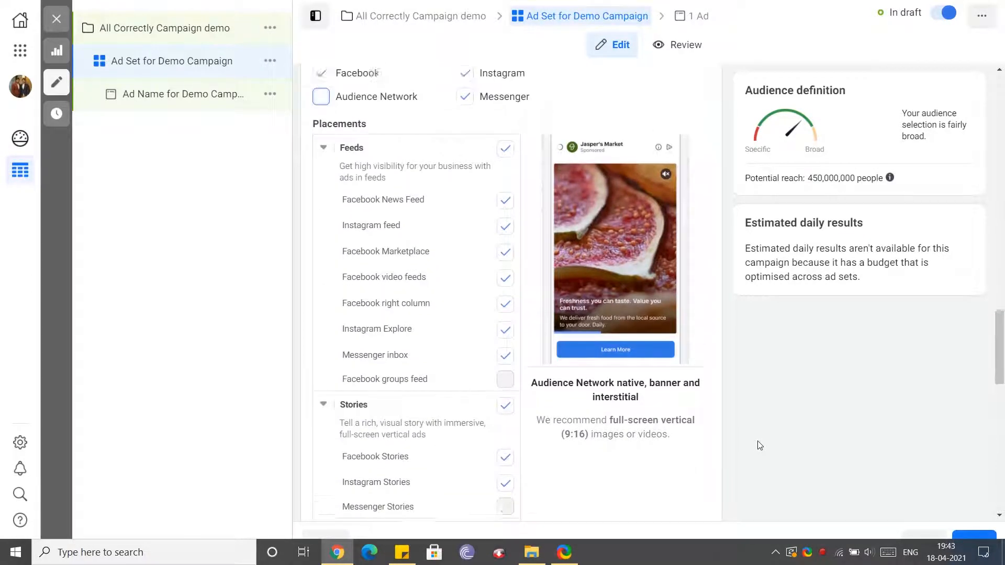
scroll(760, 441, down, 2)
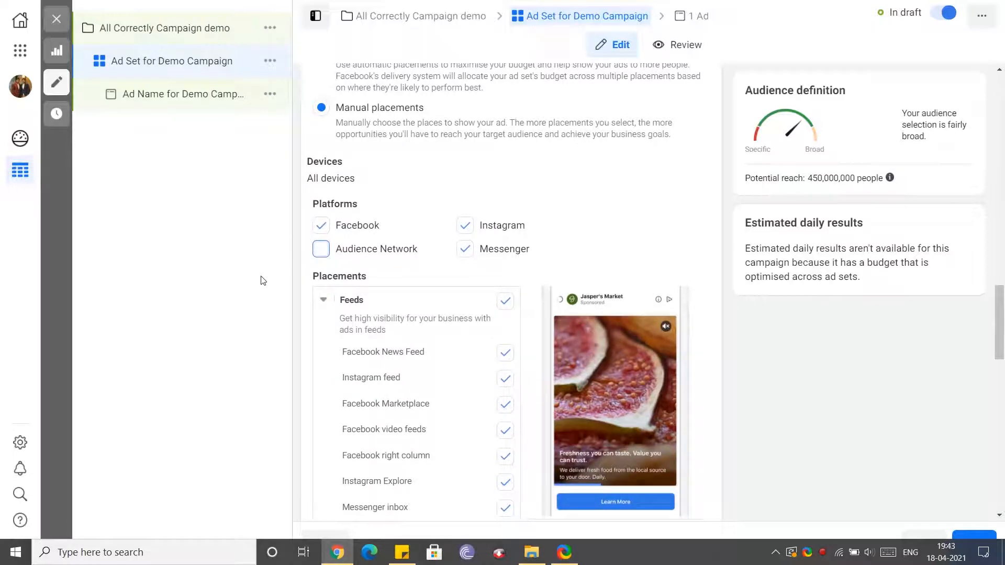
Exclude Facebook Marketplace and Facebook video feeds from the Feeds placements
scroll(502, 173, down, 2)
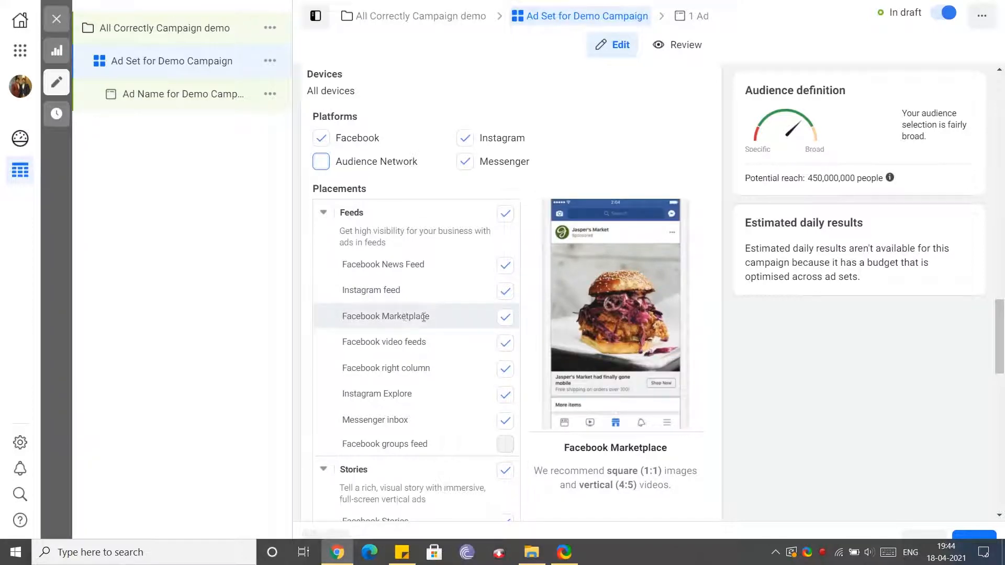
click(505, 322)
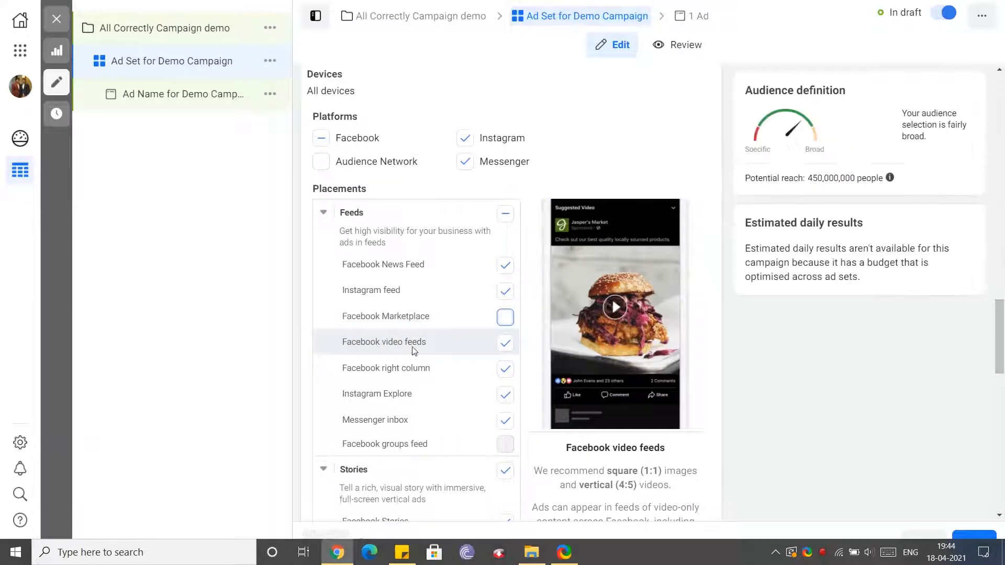
click(504, 344)
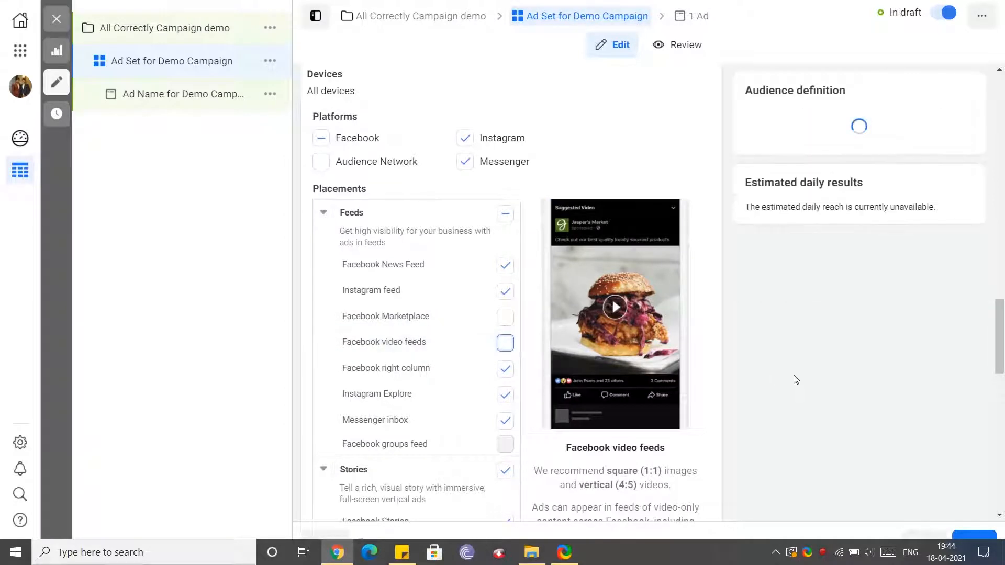
Exclude the whole In-stream group from the ad set's placements
scroll(796, 380, down, 2)
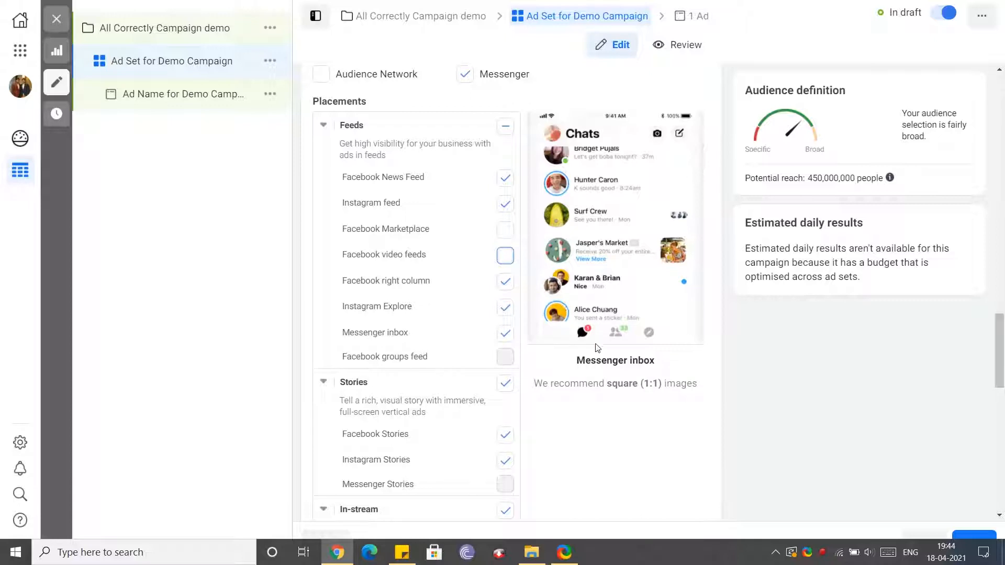
scroll(560, 347, down, 2)
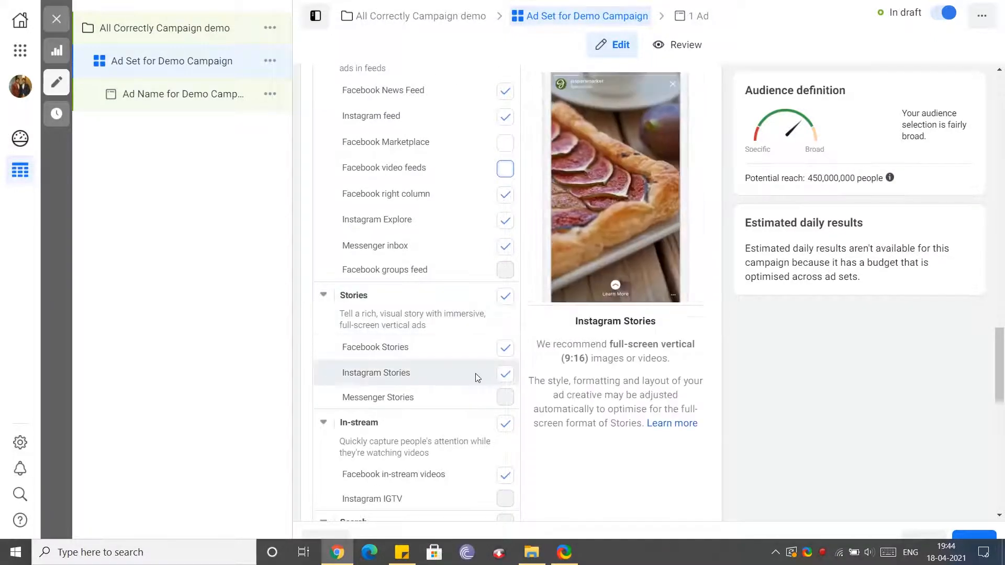
scroll(487, 376, down, 2)
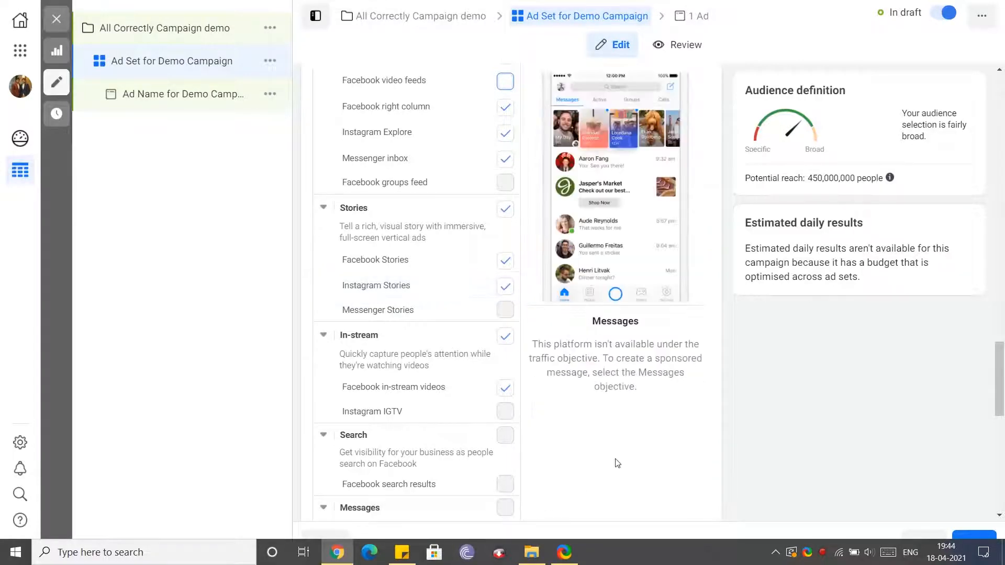
scroll(590, 424, down, 2)
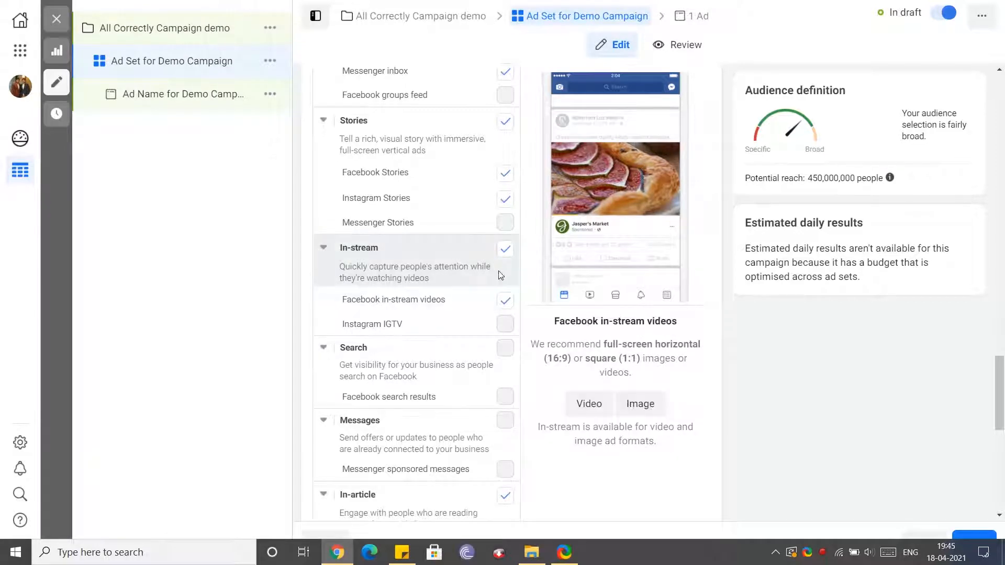
click(505, 249)
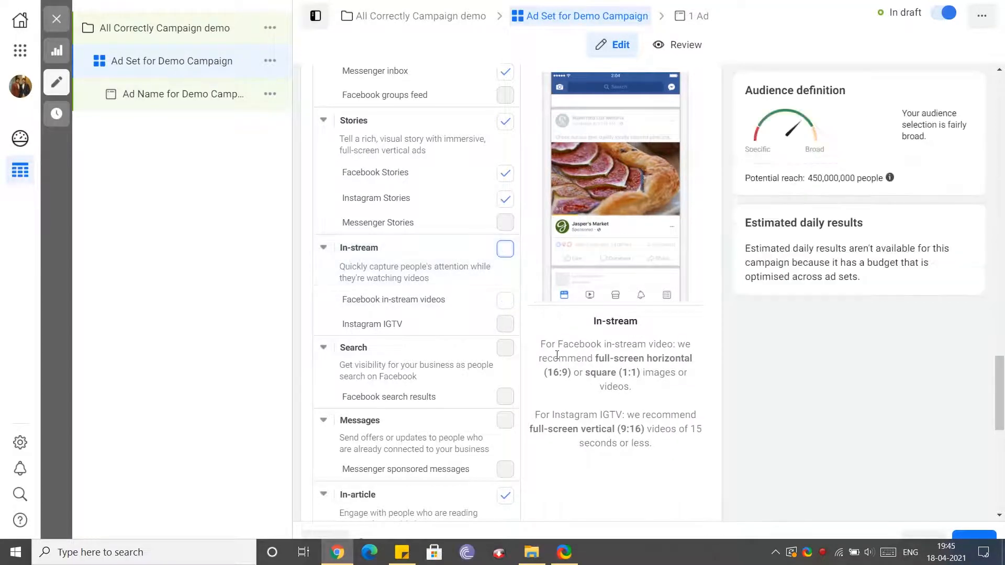
Show the additional placement options, including specific mobile devices and operating systems
scroll(557, 356, down, 4)
scroll(557, 355, down, 1)
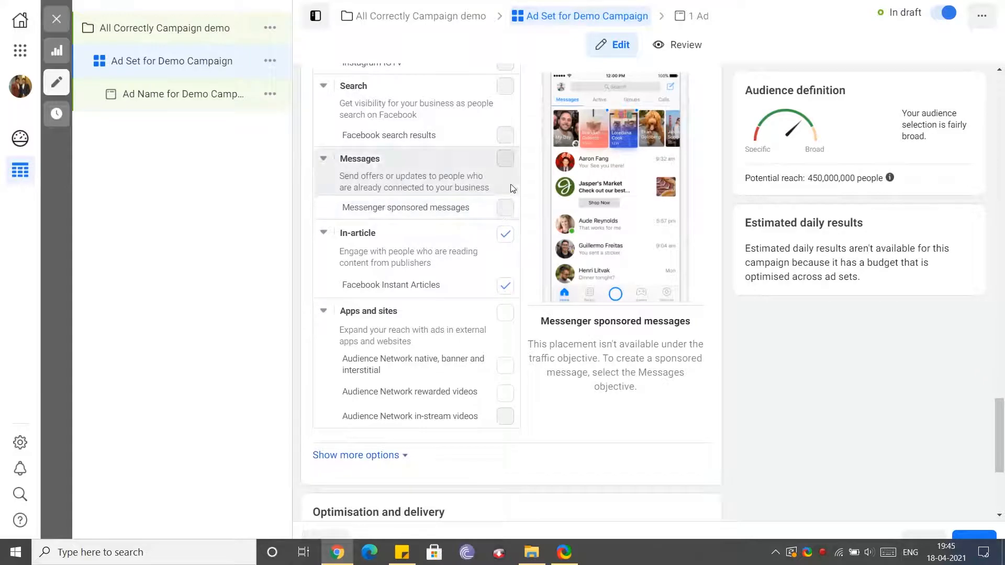
scroll(512, 188, up, 2)
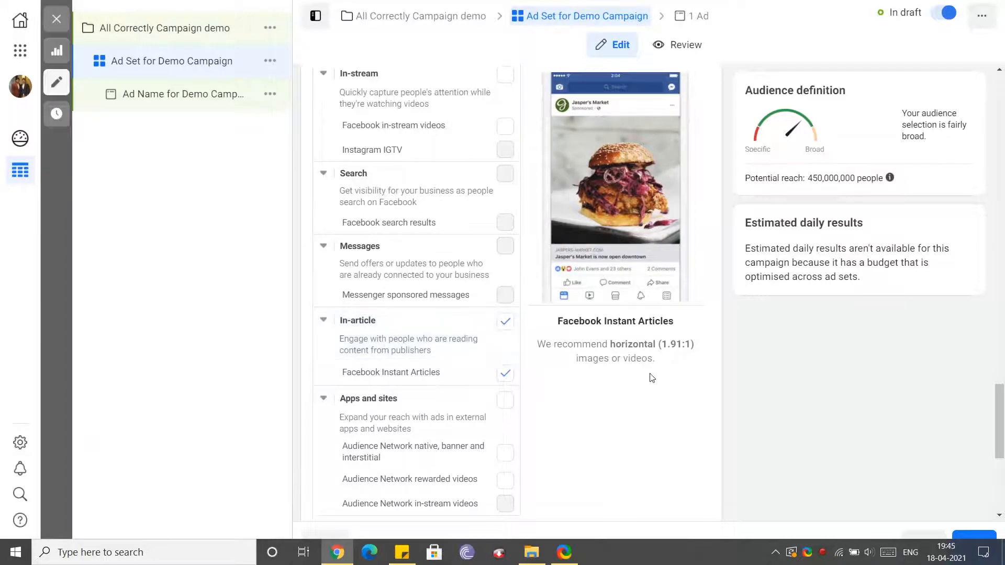
scroll(634, 363, down, 3)
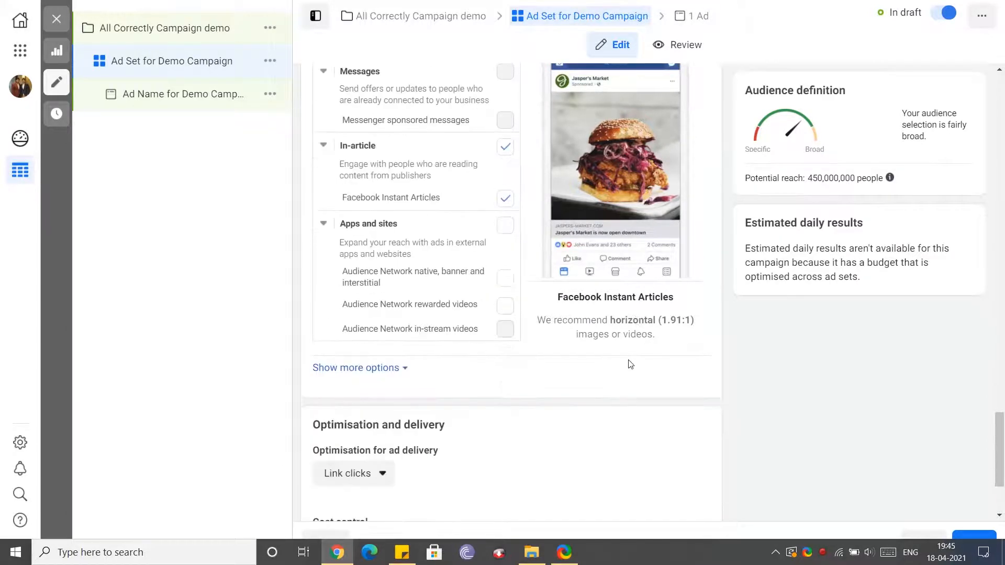
click(340, 368)
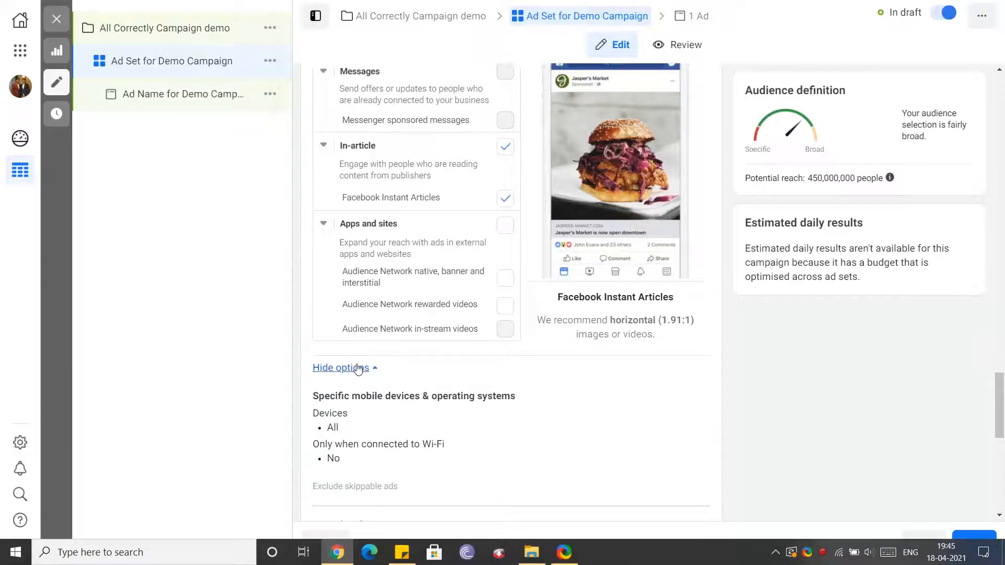
click(356, 368)
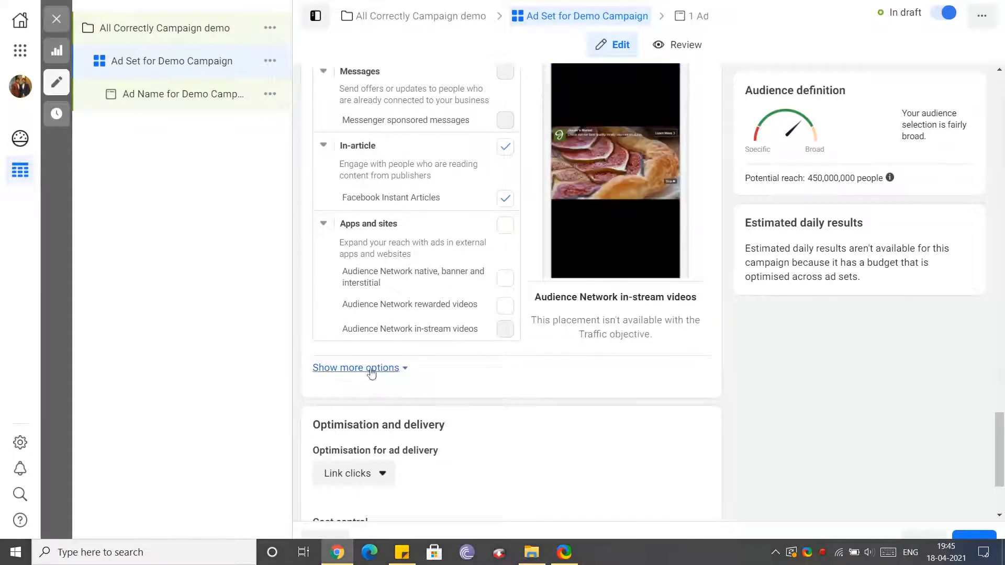
click(398, 368)
scroll(356, 335, down, 2)
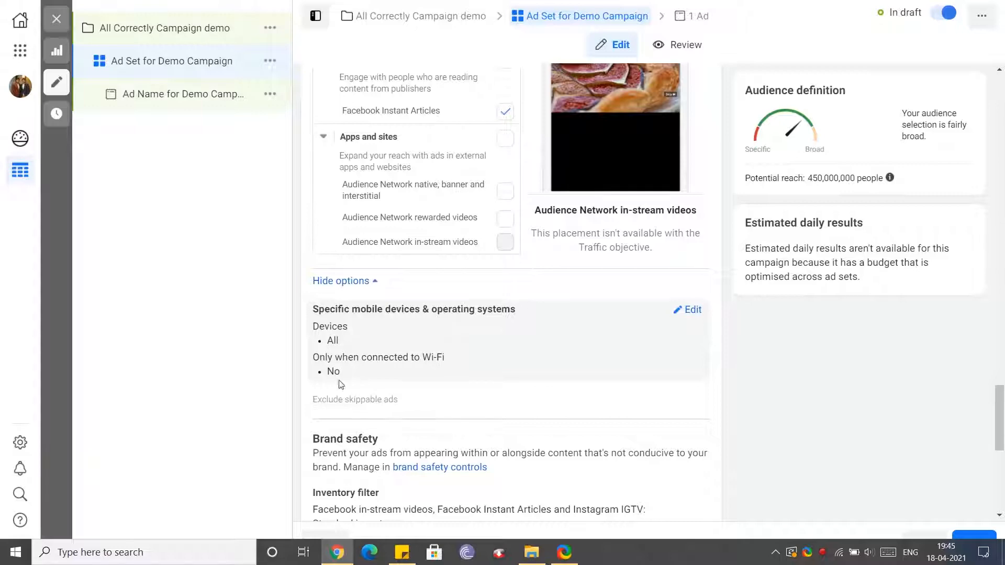
Open the block lists setting under Brand safety and look over the content exclusion settings
scroll(339, 382, down, 2)
scroll(454, 371, down, 3)
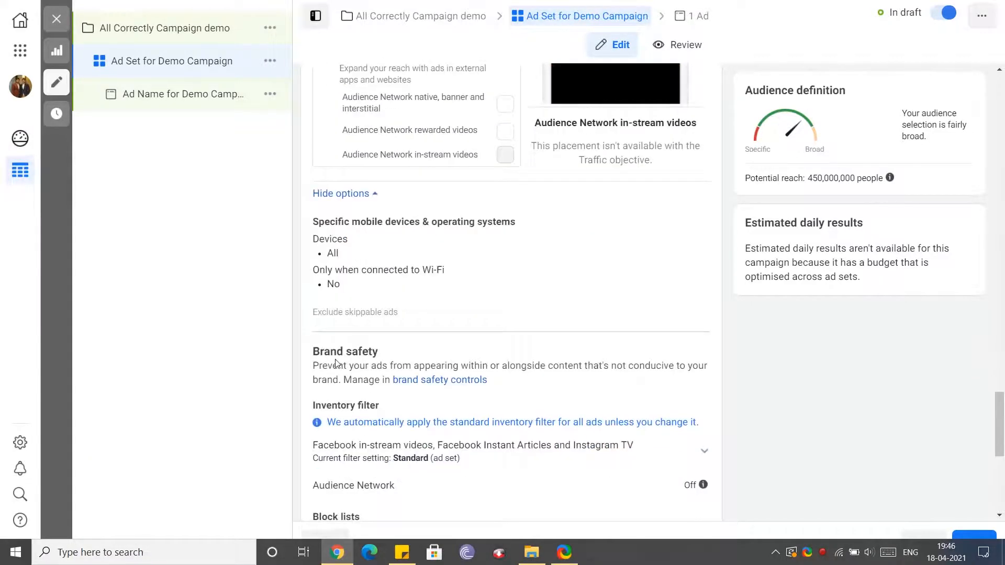
scroll(459, 356, down, 2)
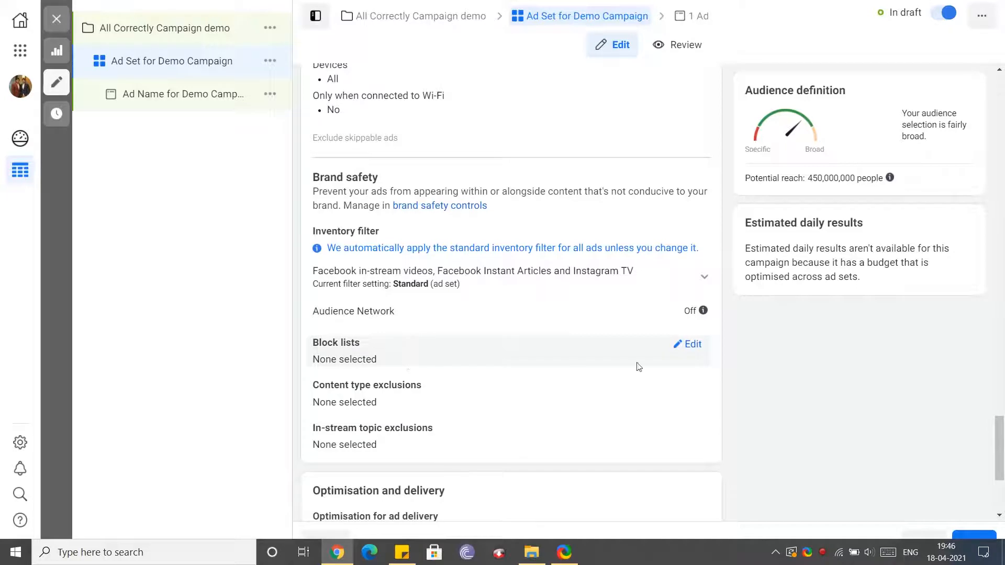
click(685, 345)
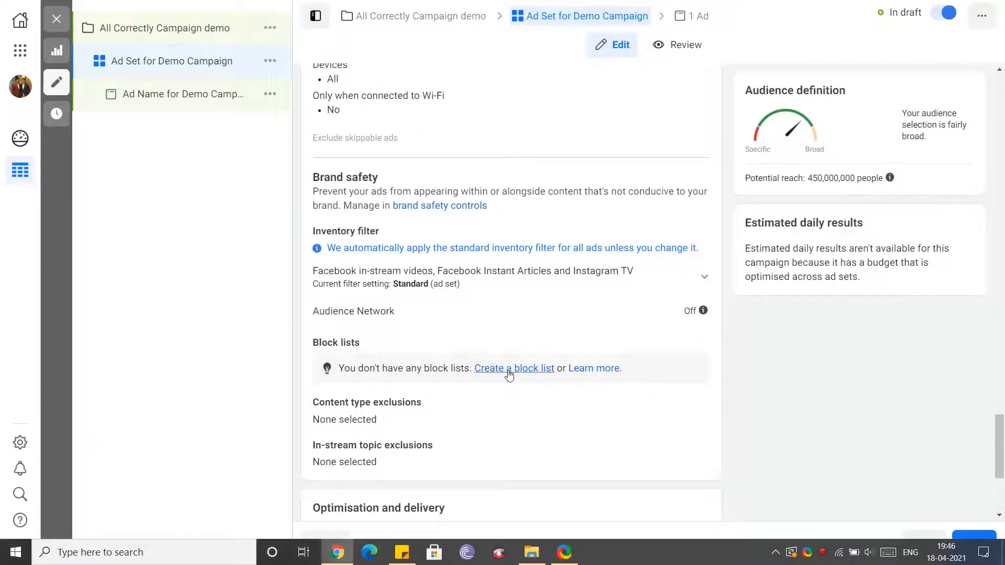
scroll(657, 374, down, 2)
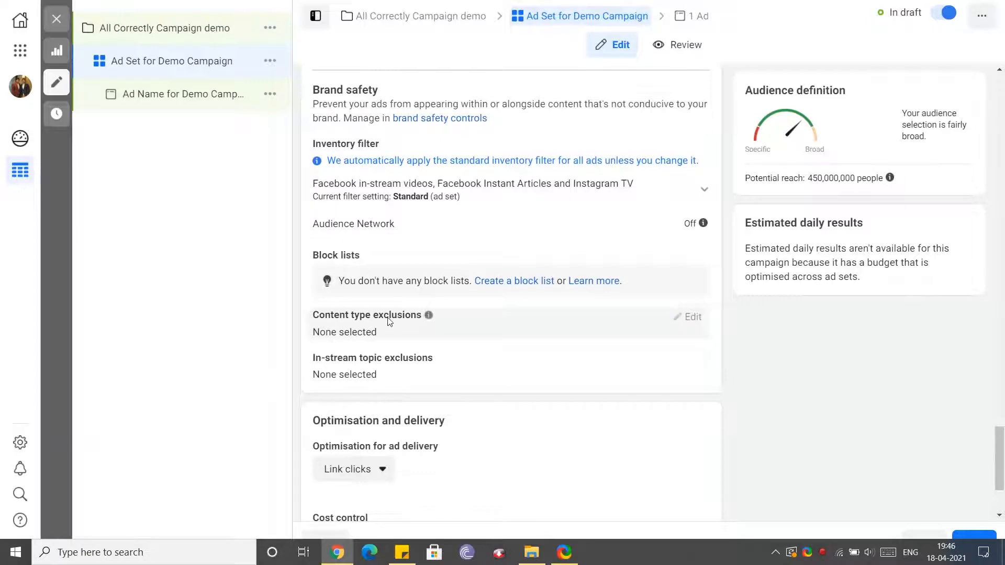
Expand the inventory filter for Facebook in-stream videos, Instant Articles and Instagram TV, and compare the full, standard and limited inventory options
scroll(431, 319, up, 2)
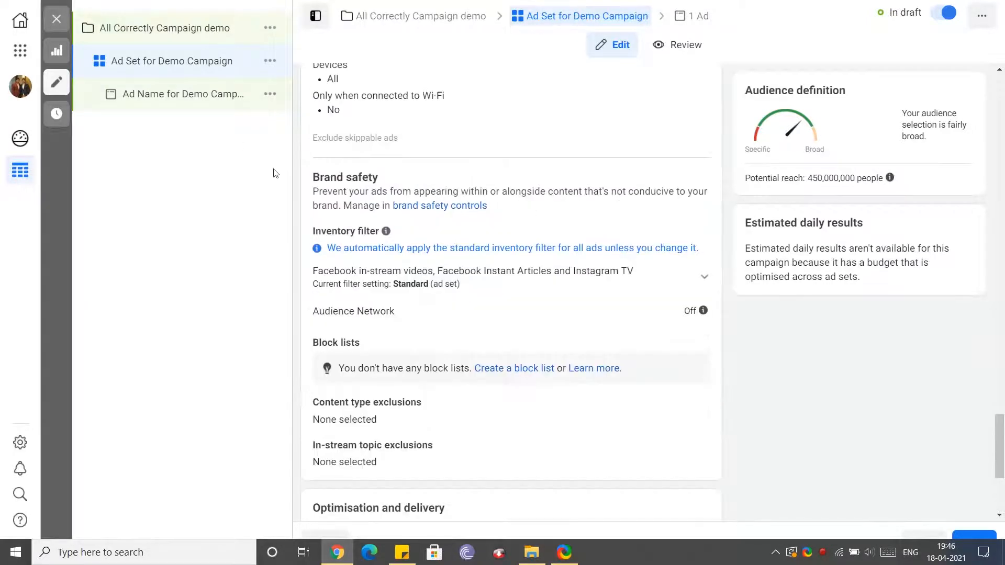
click(434, 288)
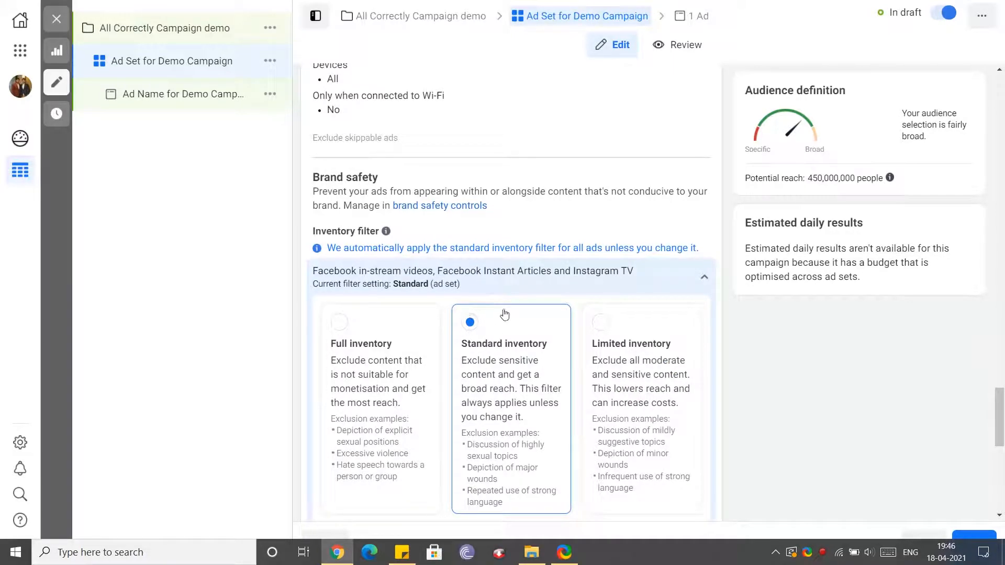
scroll(515, 365, down, 2)
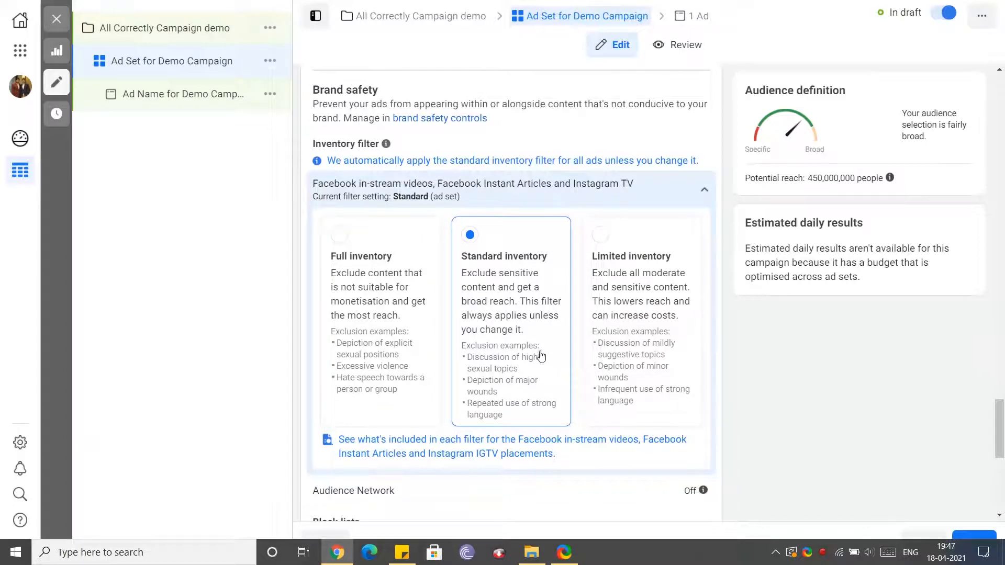
scroll(753, 324, down, 2)
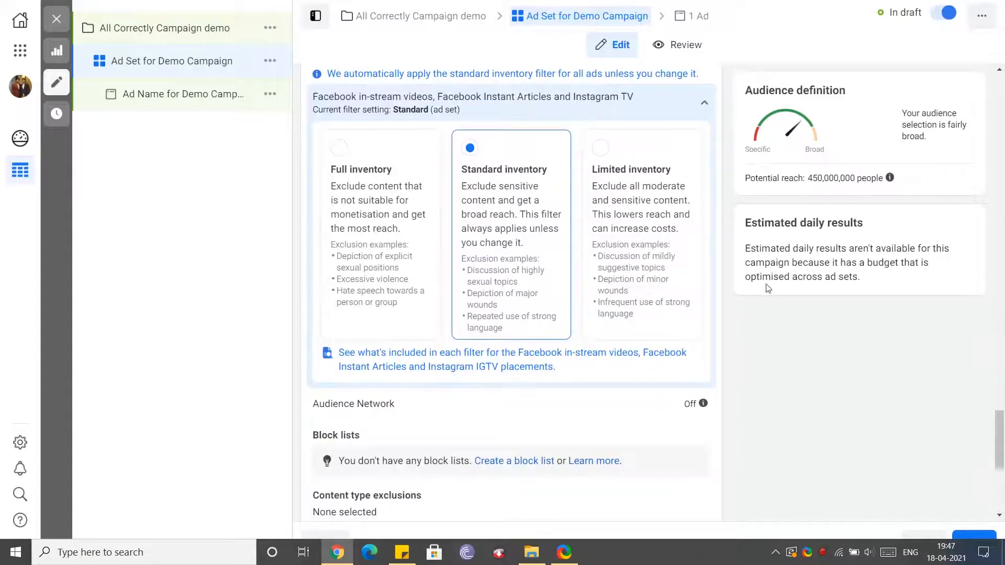
scroll(766, 349, down, 2)
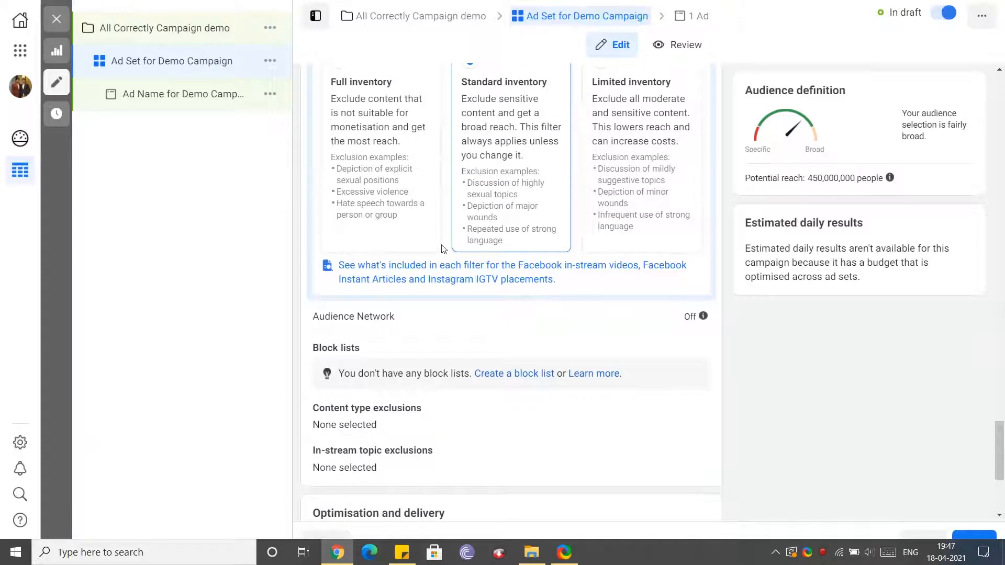
scroll(377, 217, up, 2)
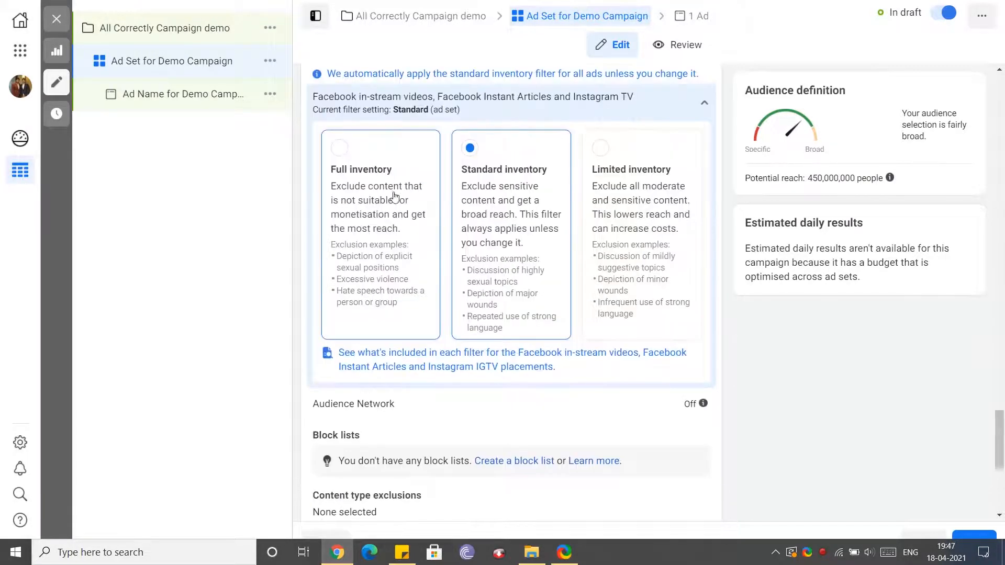
Review the optimisation choices for ad delivery and set the ad set's optimisation to Landing page views
scroll(832, 367, down, 2)
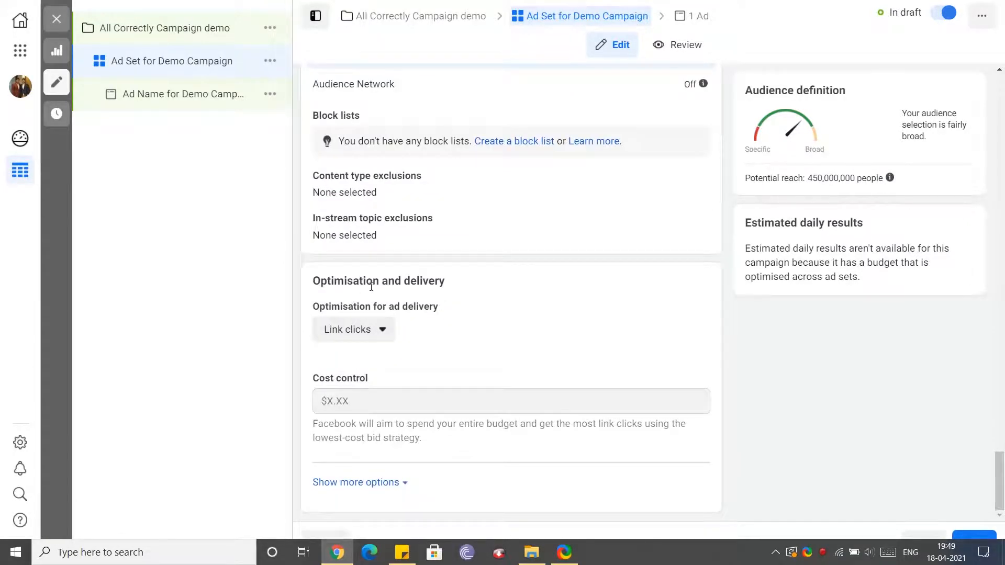
click(386, 333)
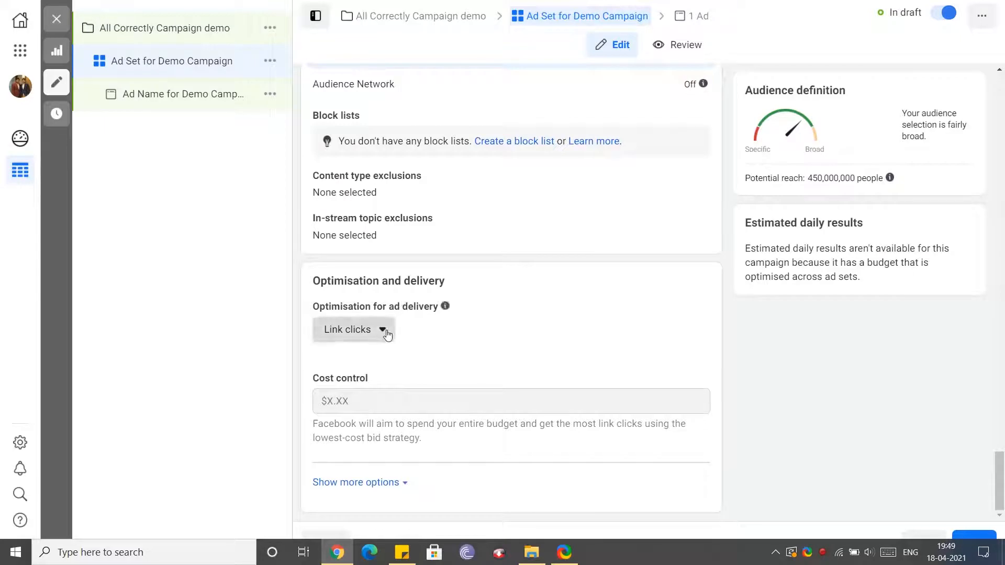
scroll(407, 406, down, 1)
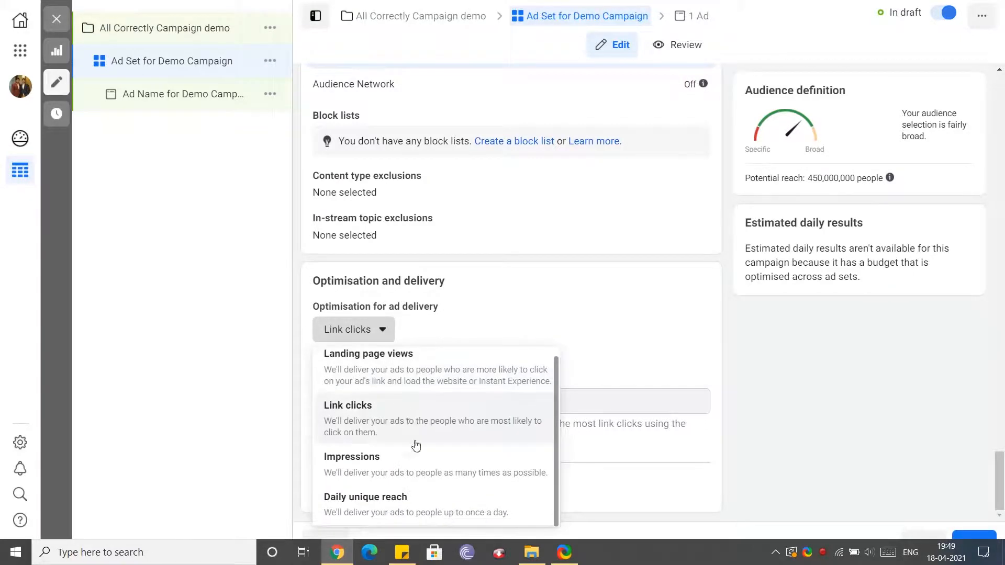
scroll(442, 419, up, 1)
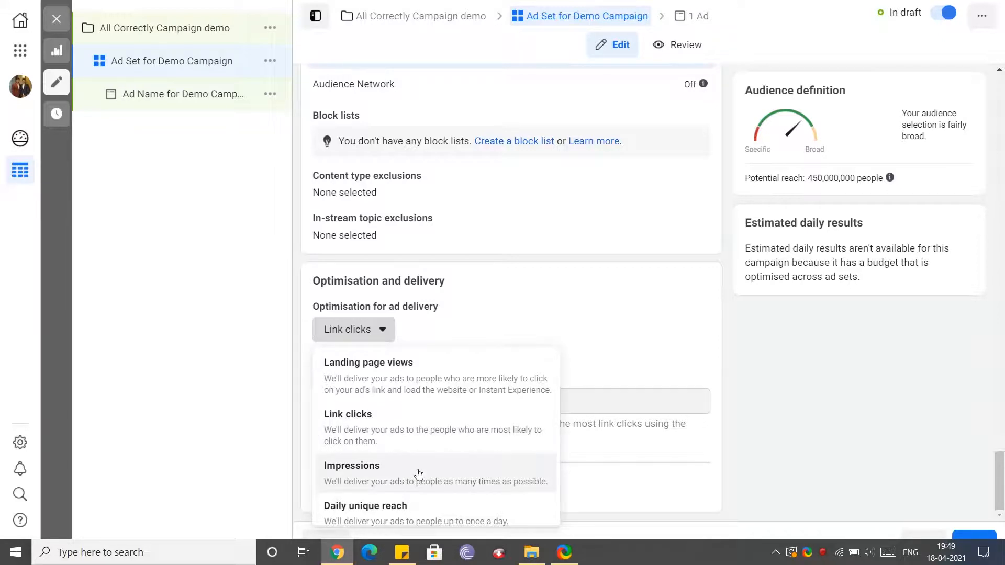
scroll(513, 496, down, 1)
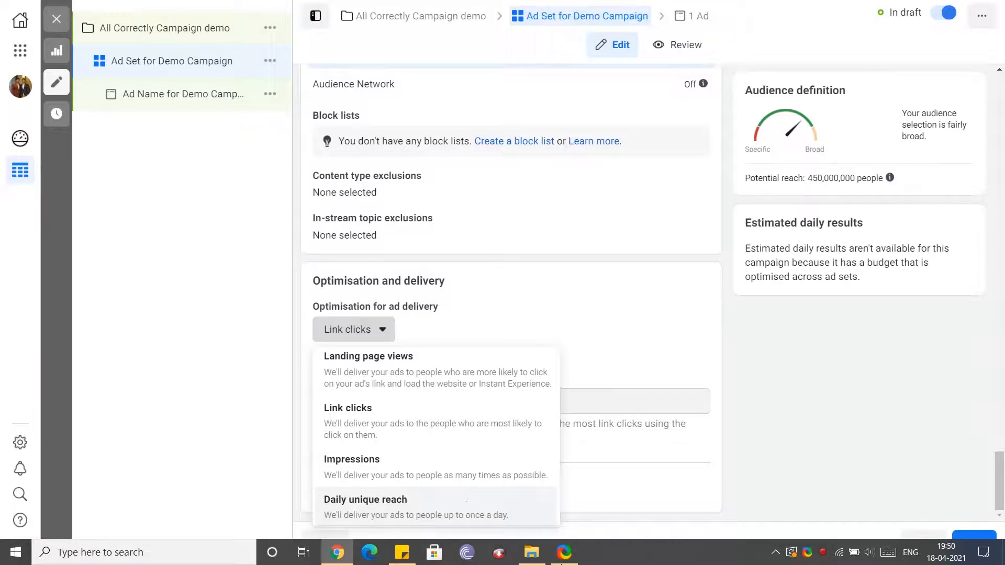
scroll(401, 508, up, 1)
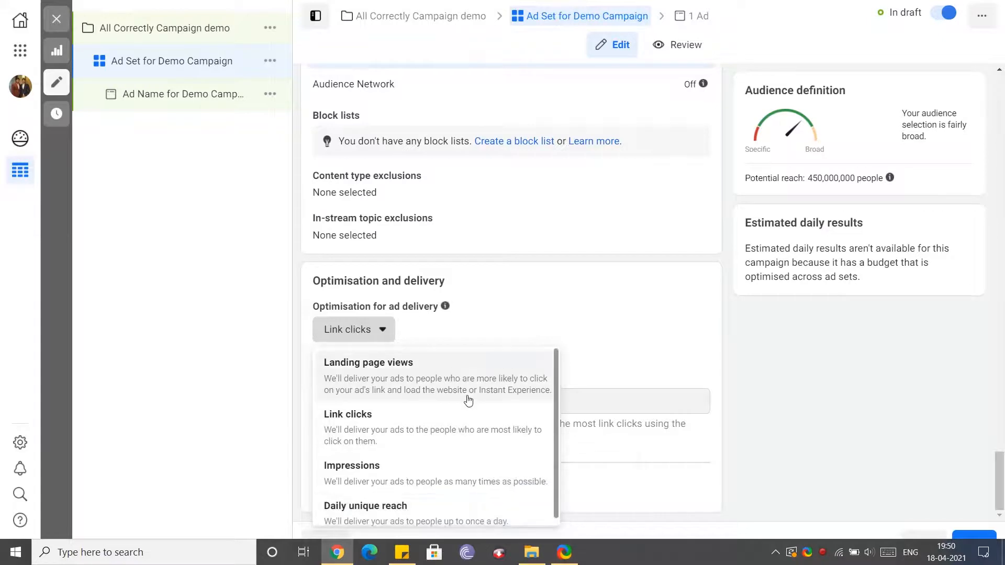
click(423, 394)
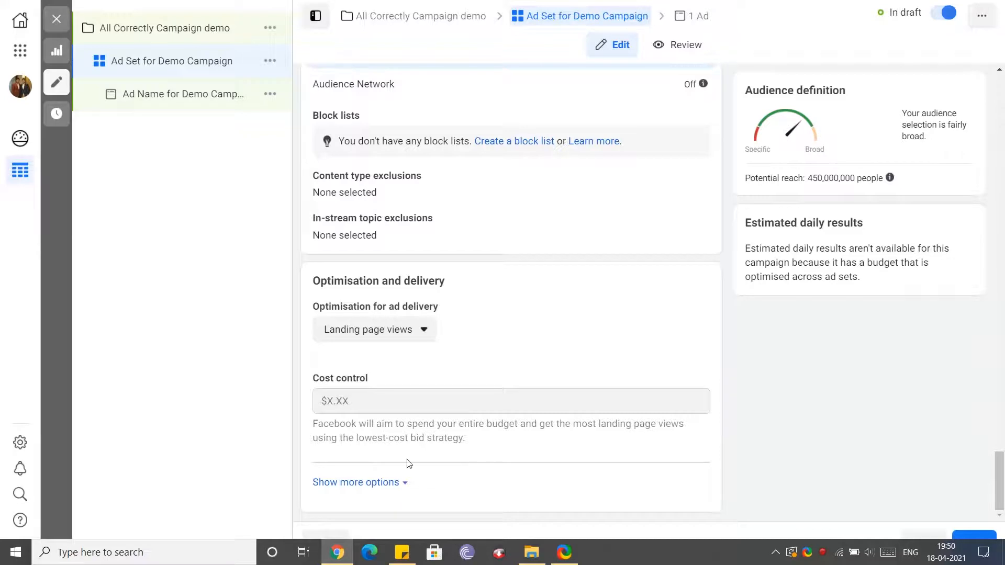
Read the cost control explanation and check when you are charged in the additional optimisation and delivery options
mouse_move(370, 385)
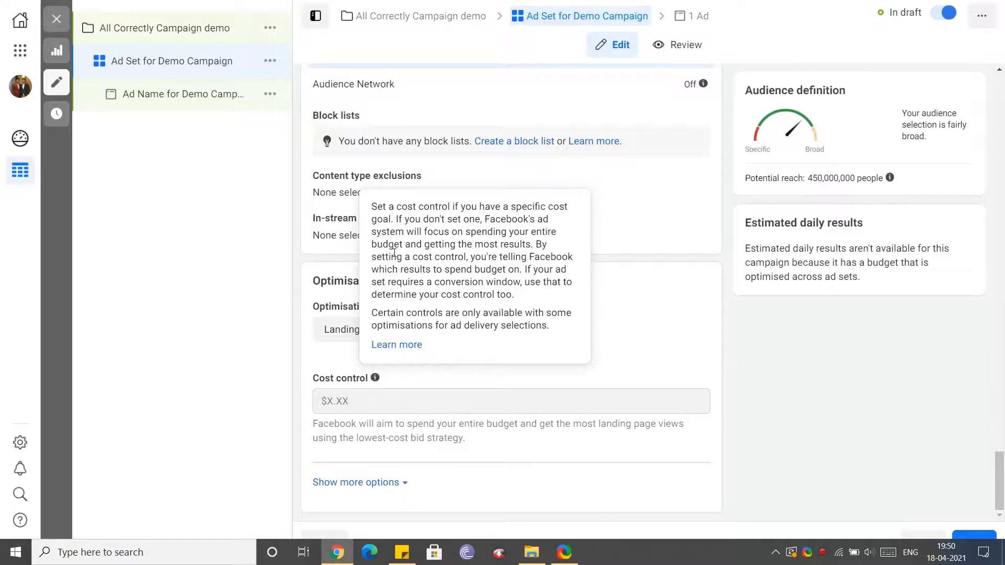
click(376, 378)
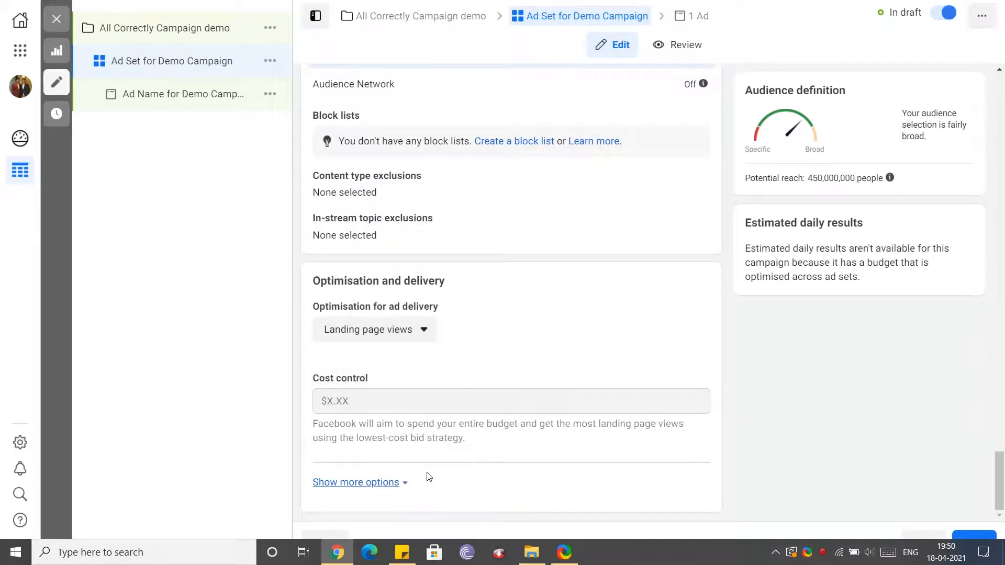
click(404, 482)
mouse_move(421, 467)
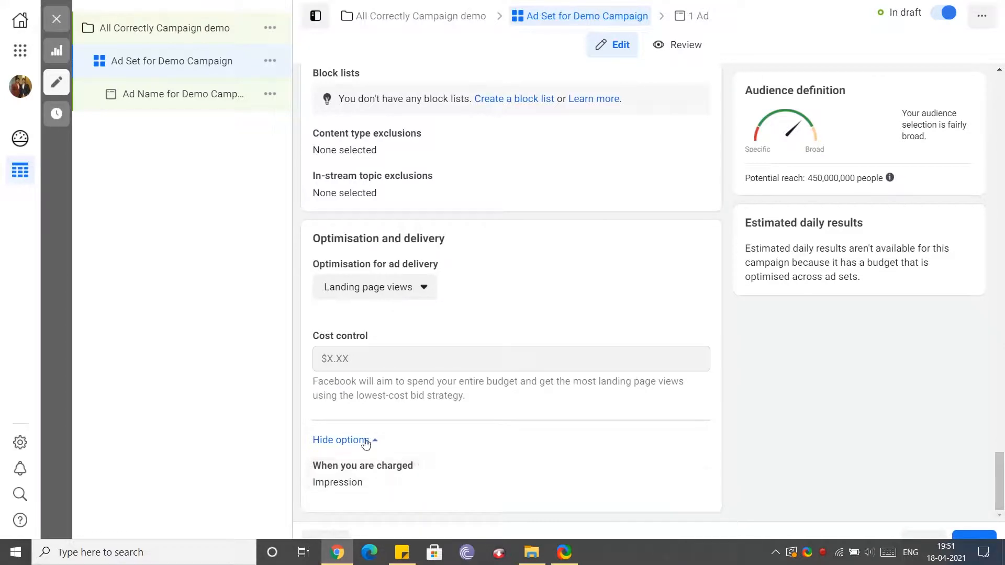
click(339, 440)
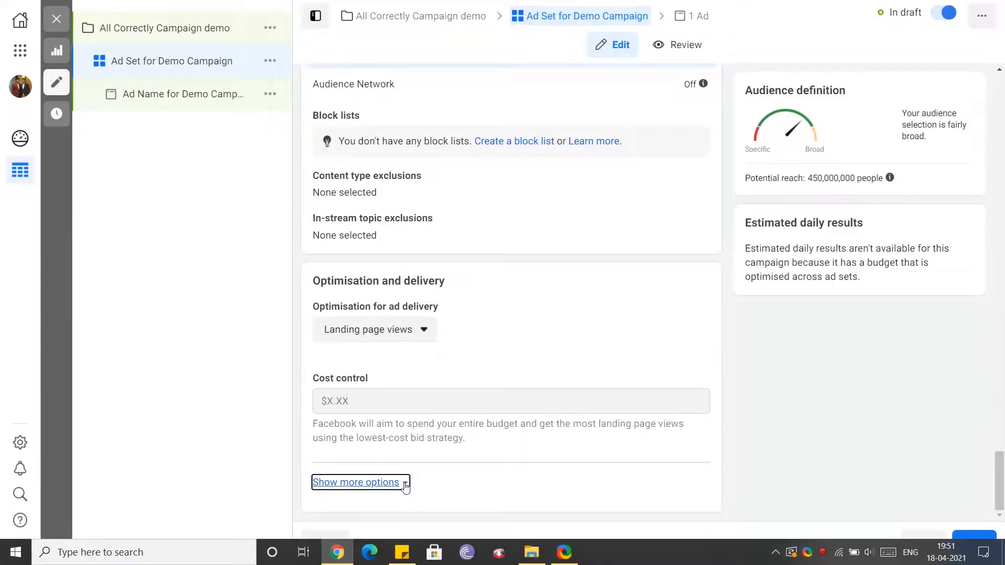
click(406, 484)
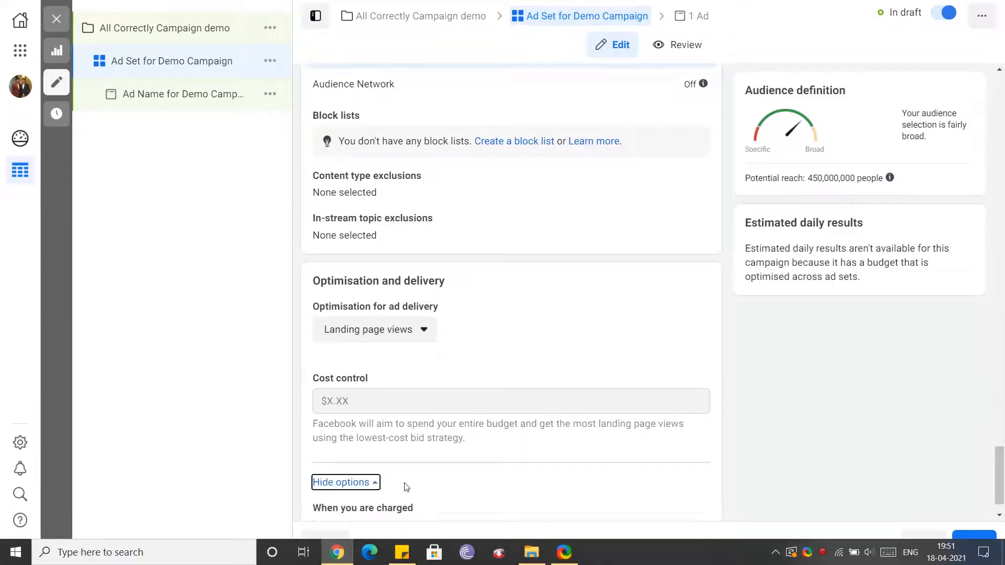
click(361, 483)
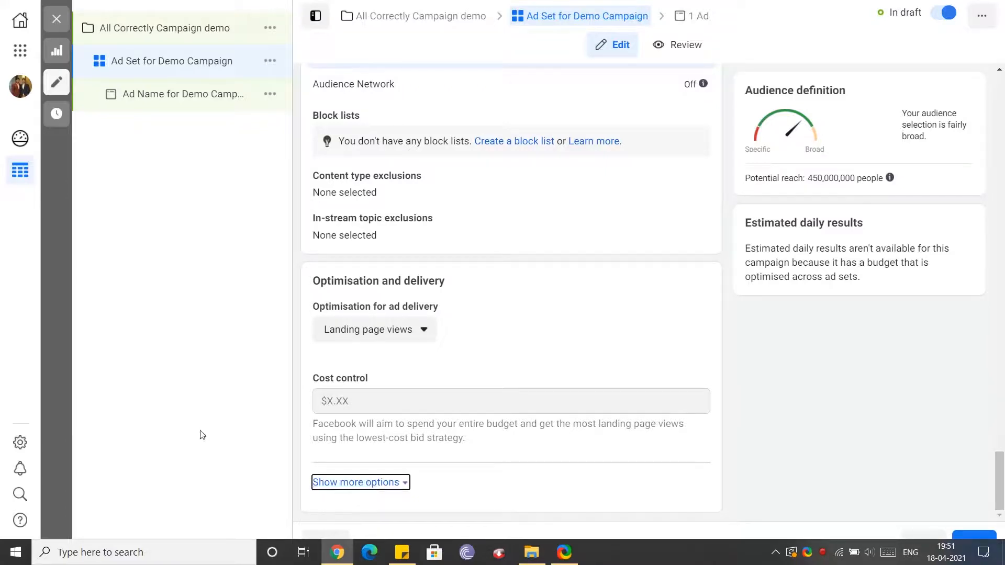
click(390, 483)
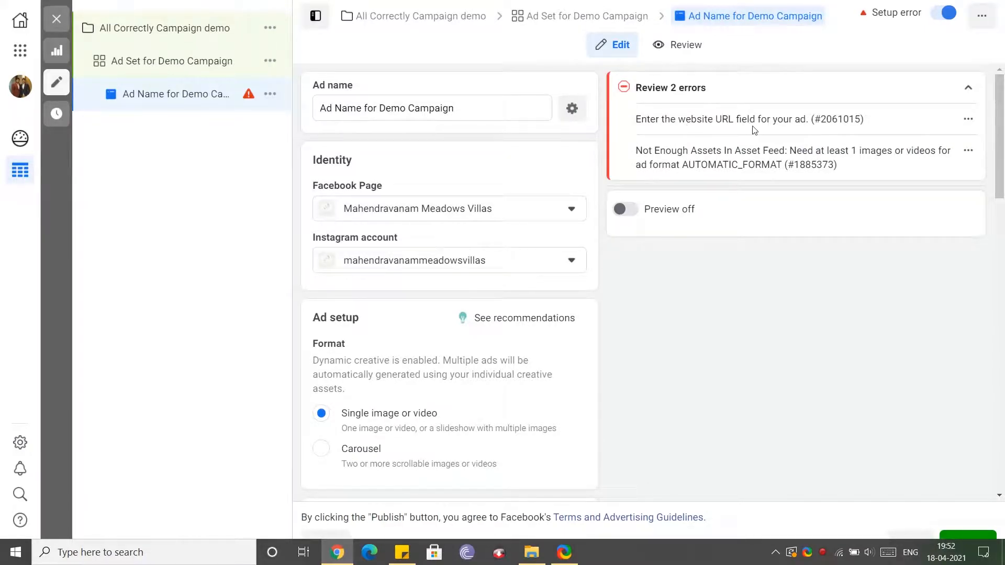
key(F11)
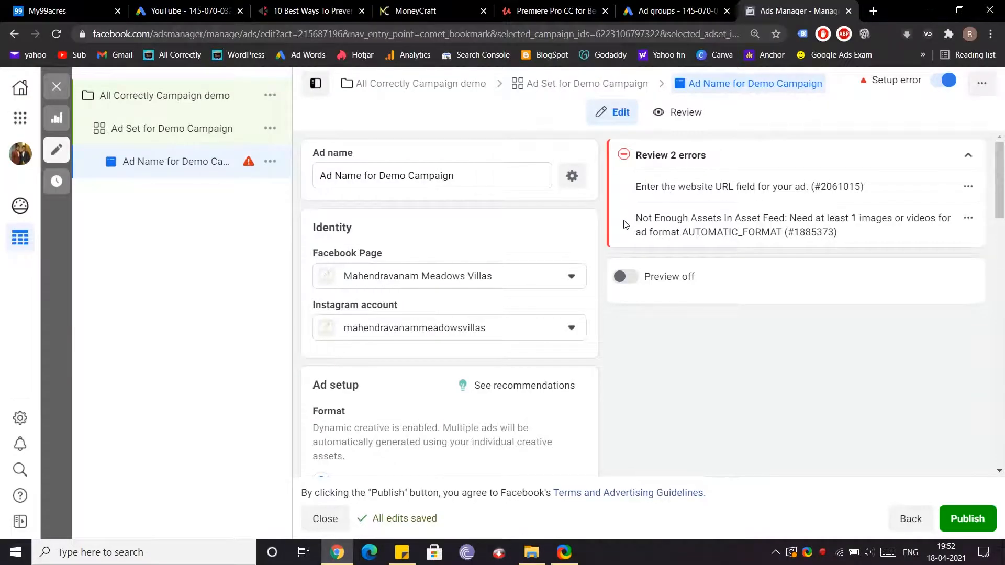
scroll(495, 283, down, 5)
scroll(485, 290, down, 8)
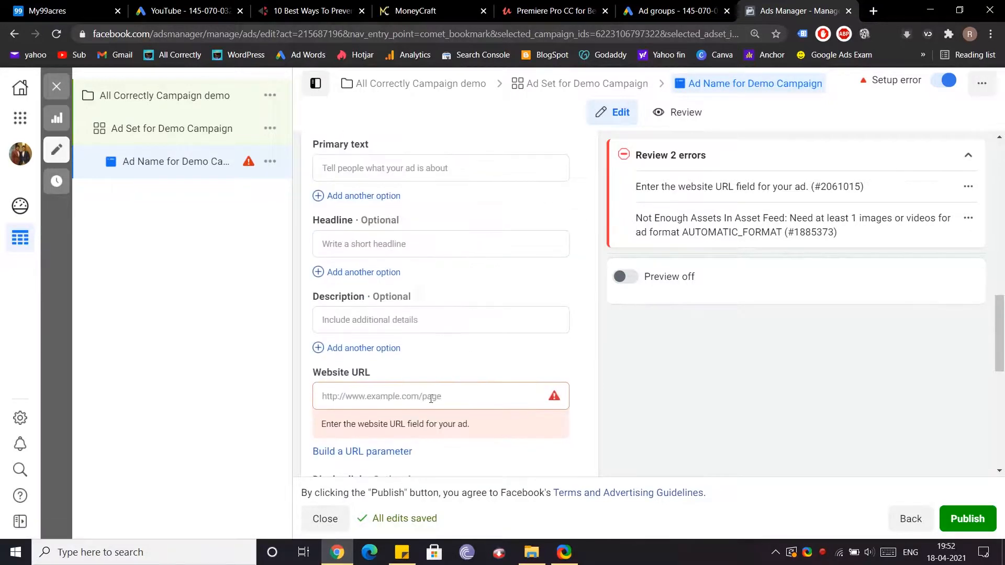
click(431, 399)
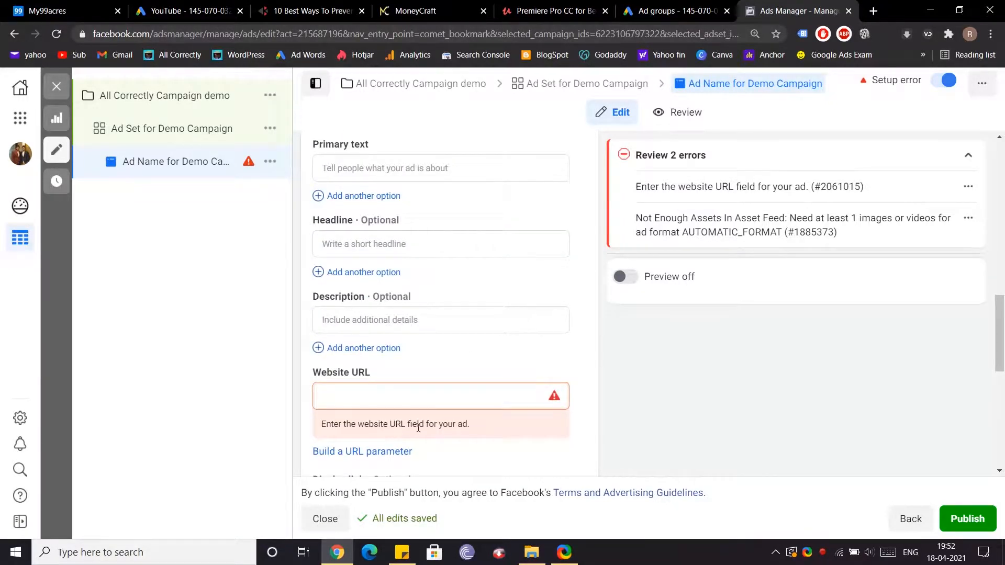
middle_click(179, 55)
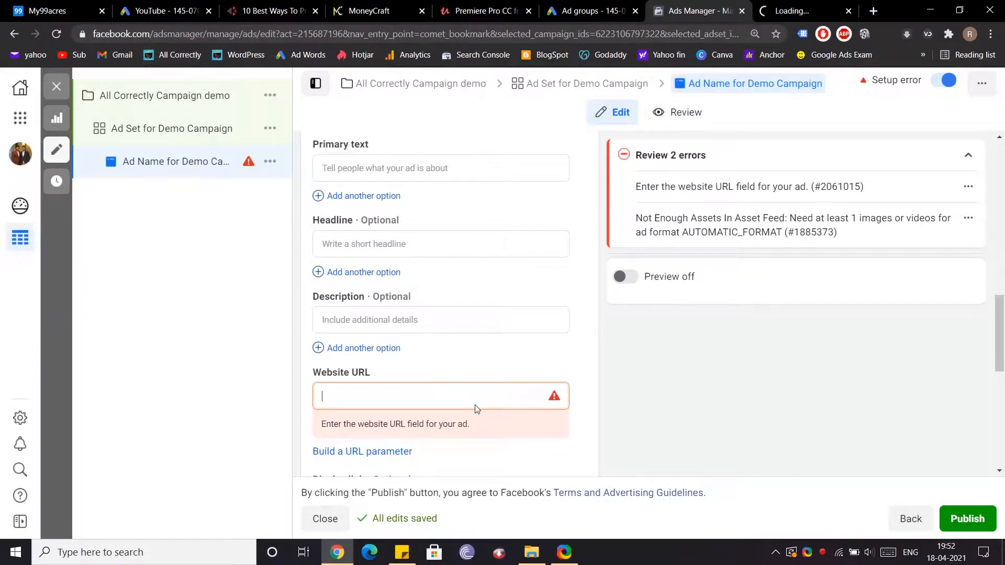
click(801, 10)
click(699, 11)
click(412, 394)
text(https://www.allcorrectly.com/)
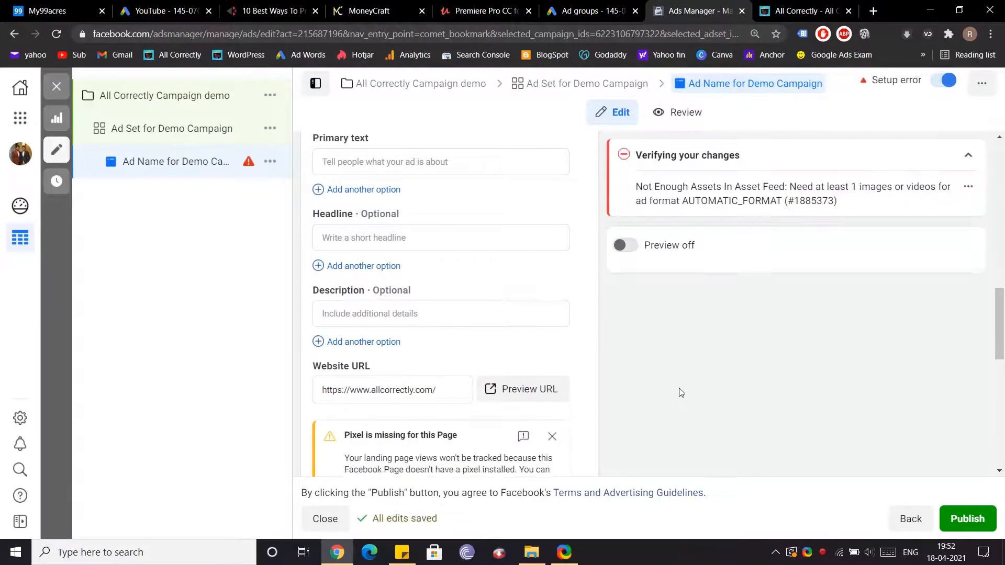
scroll(681, 393, down, 2)
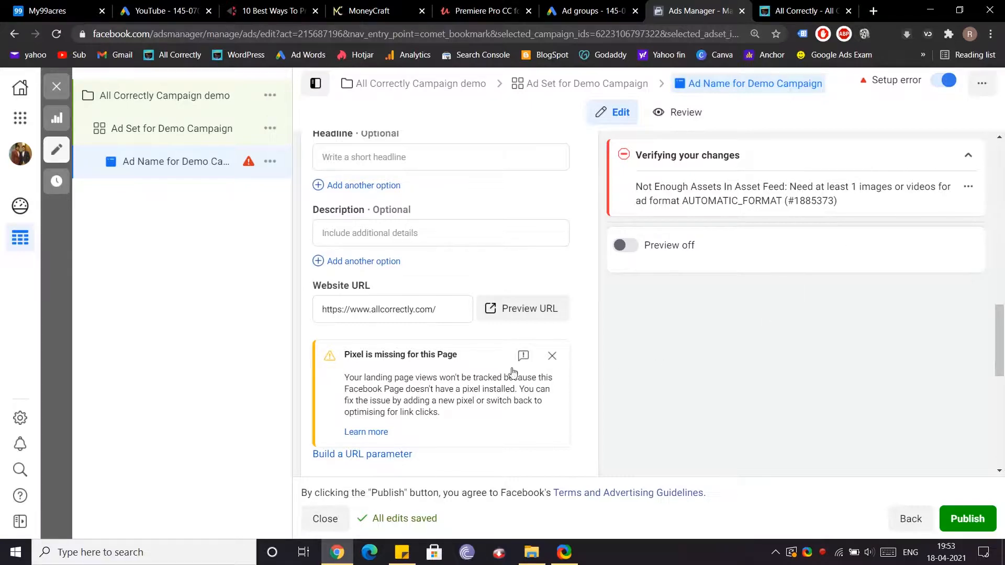
click(552, 356)
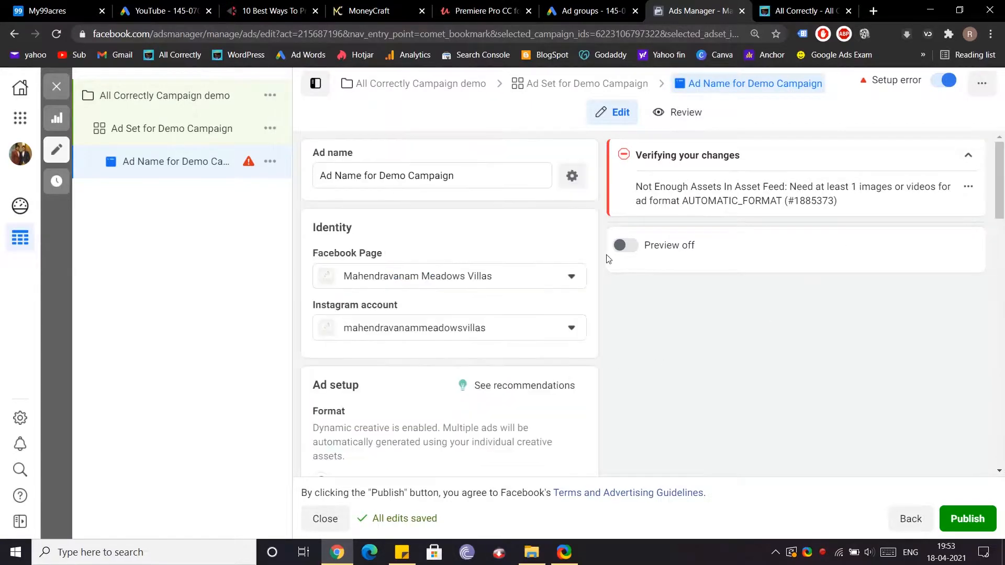
Change the ad's Facebook Page identity to All Correctly
click(555, 283)
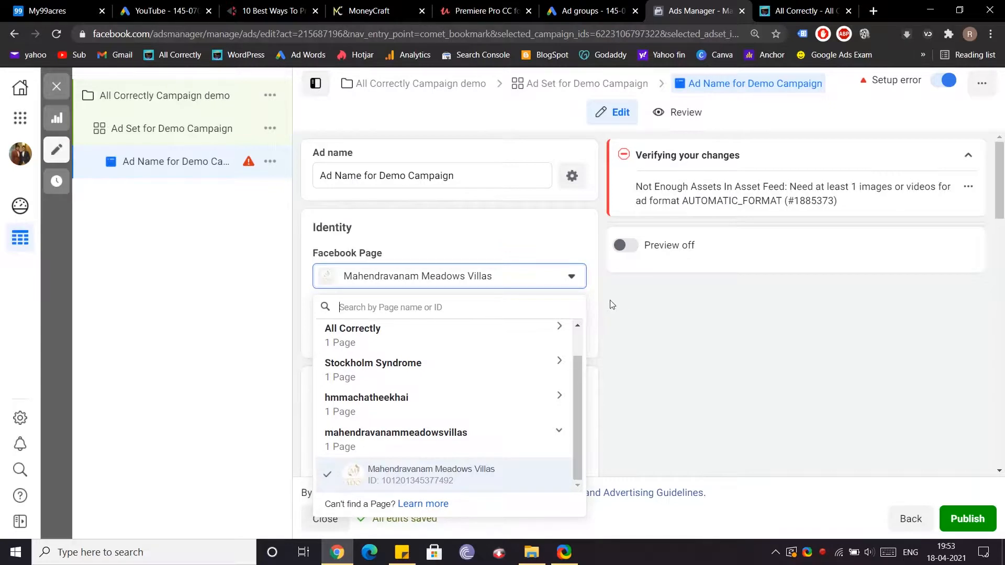
scroll(721, 331, down, 2)
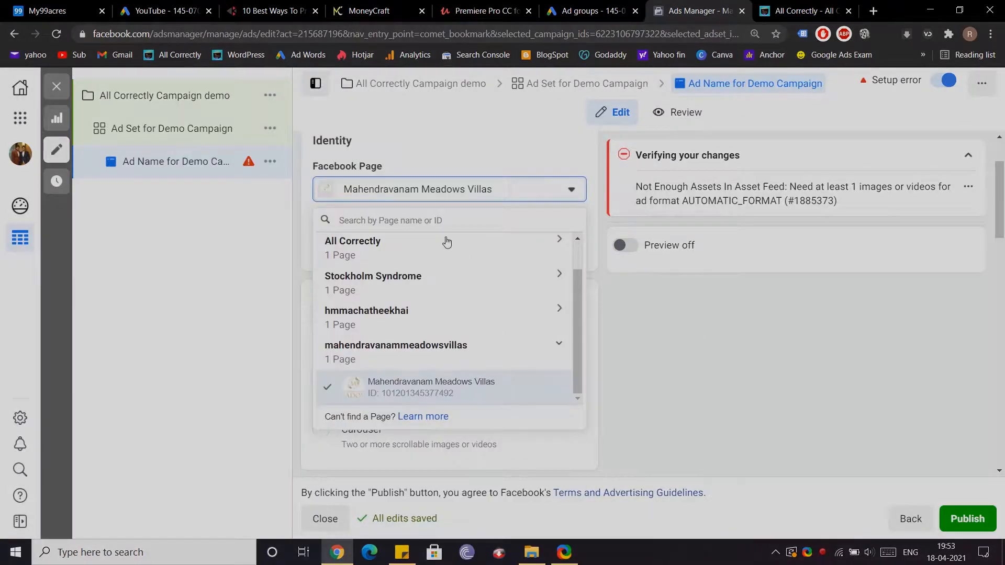
click(354, 248)
click(361, 279)
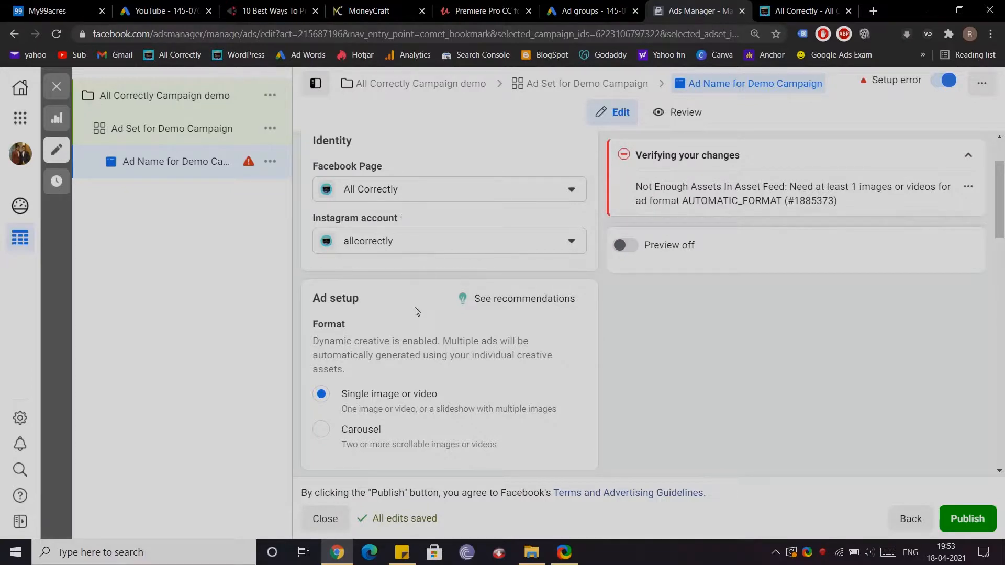
Try the Carousel format, look over its image specifications, and return the ad to Single image or video
scroll(416, 311, down, 1)
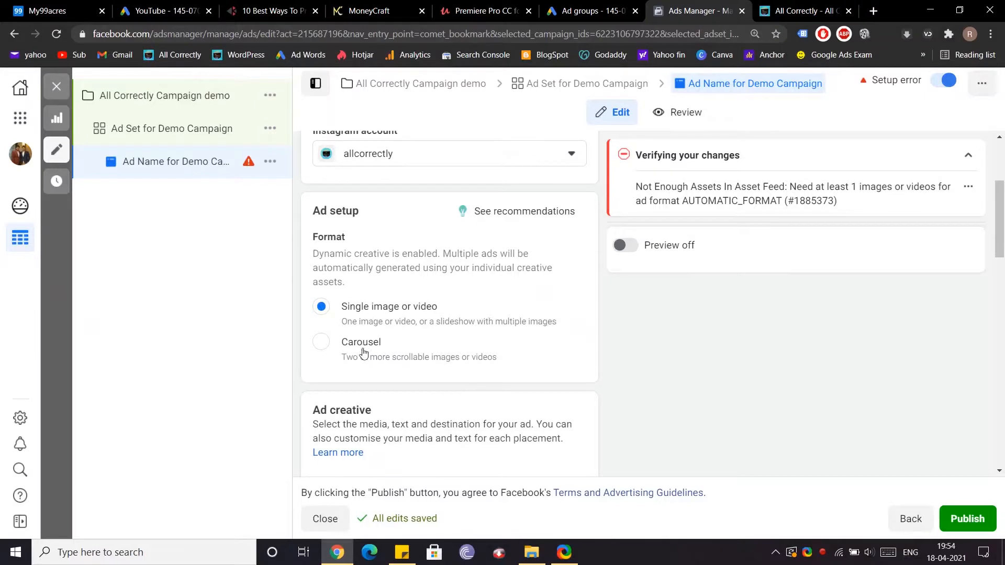
click(320, 341)
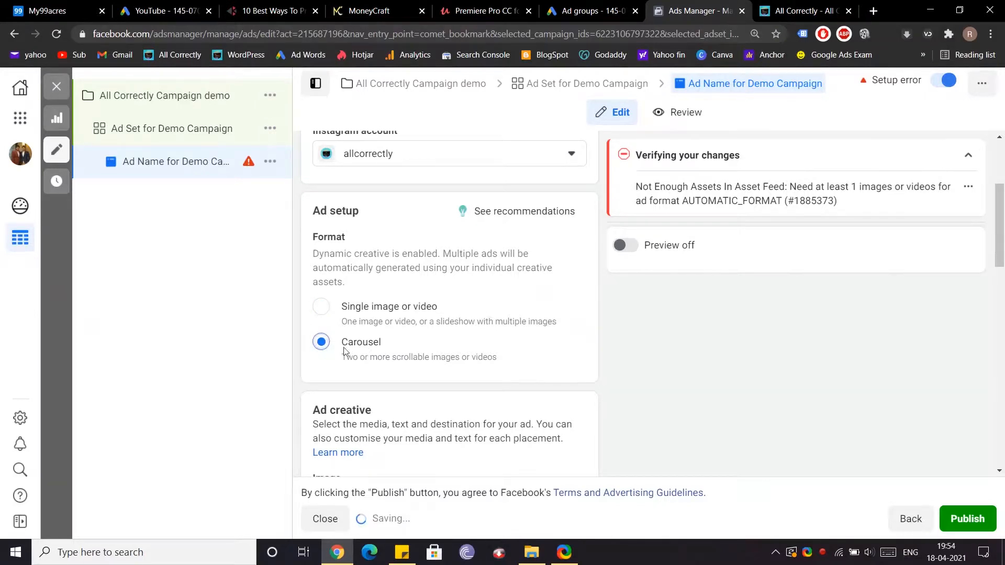
scroll(376, 364, down, 3)
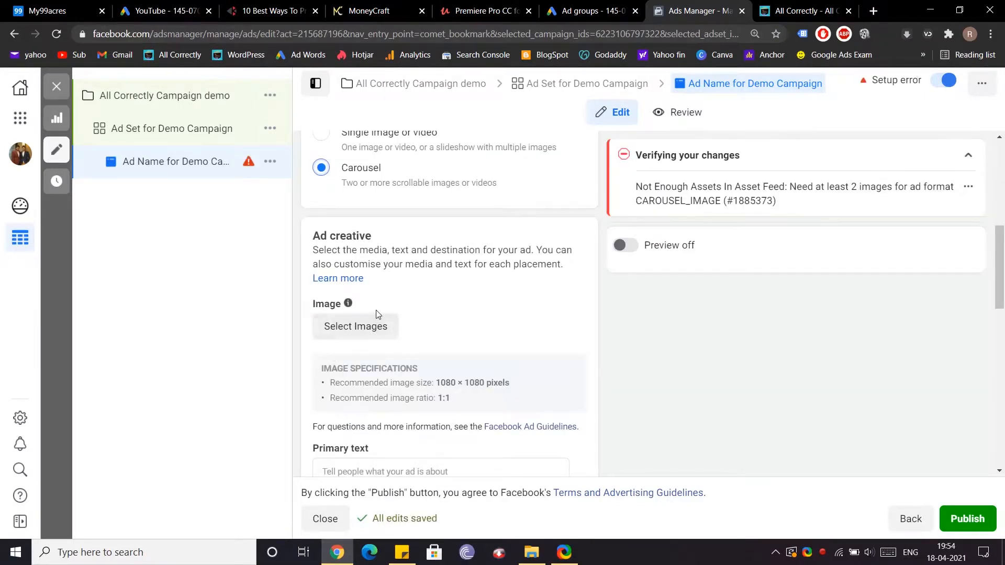
scroll(377, 313, up, 1)
click(419, 216)
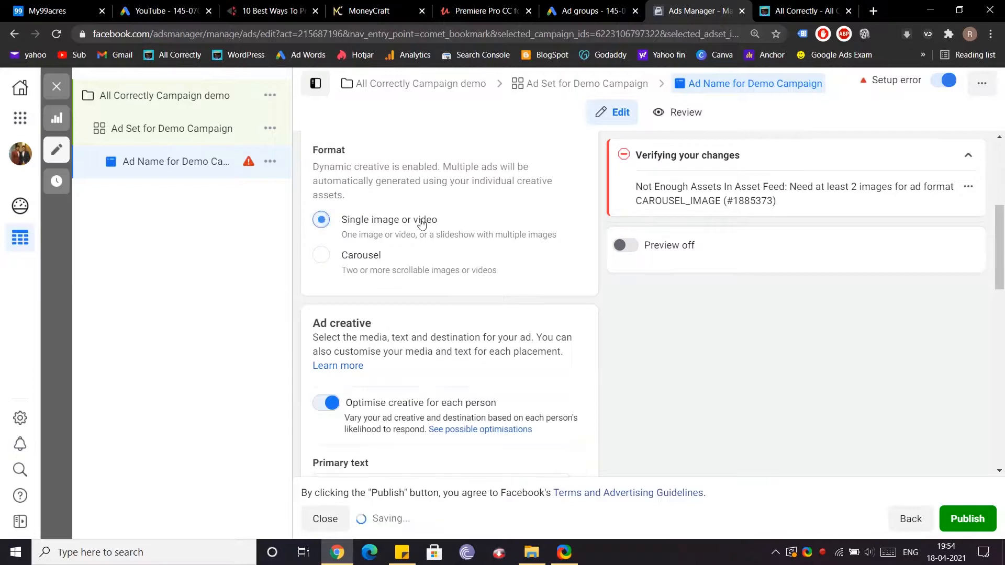
scroll(520, 306, down, 3)
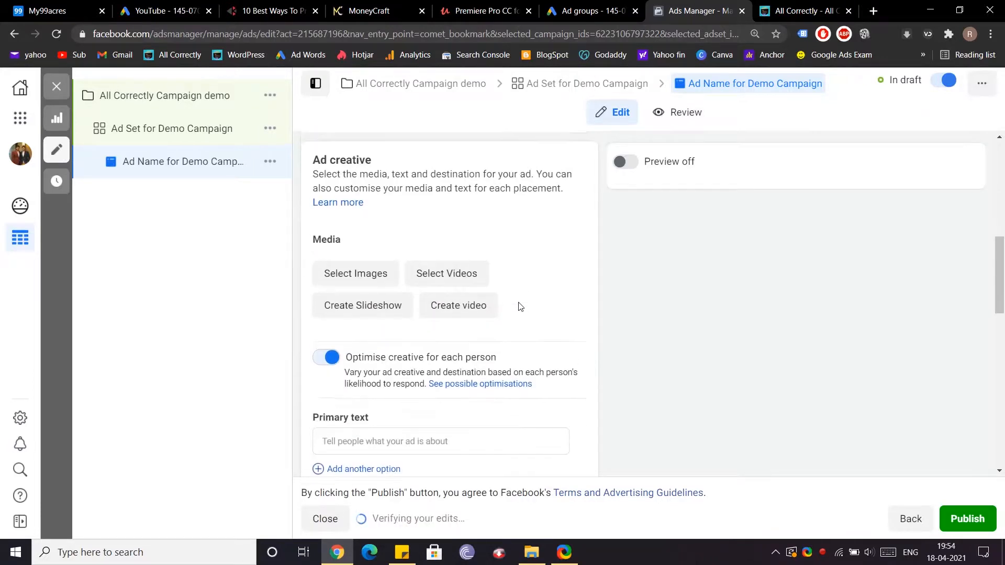
scroll(521, 306, up, 1)
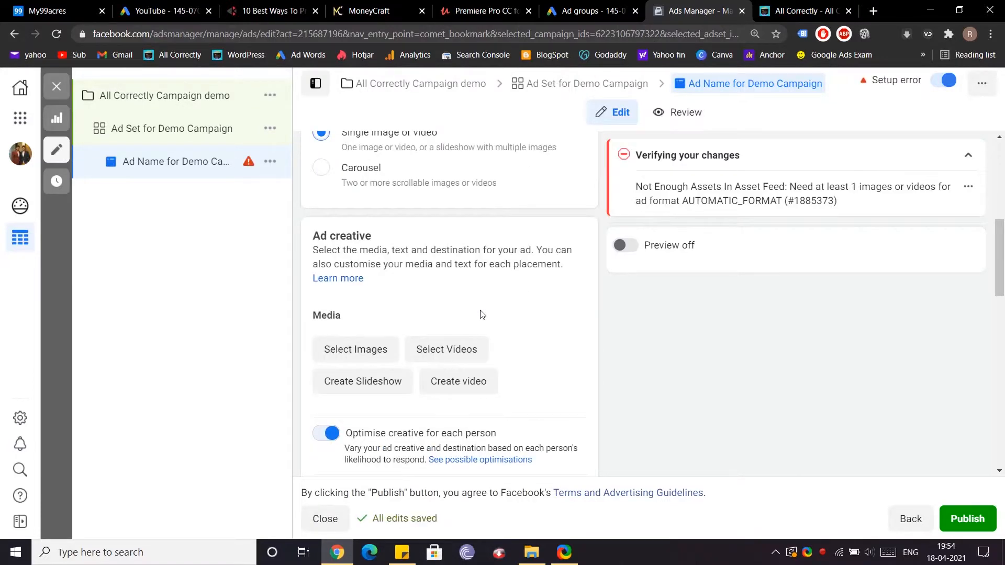
Open the image selection for the ad's media and check the policy filter options
click(351, 351)
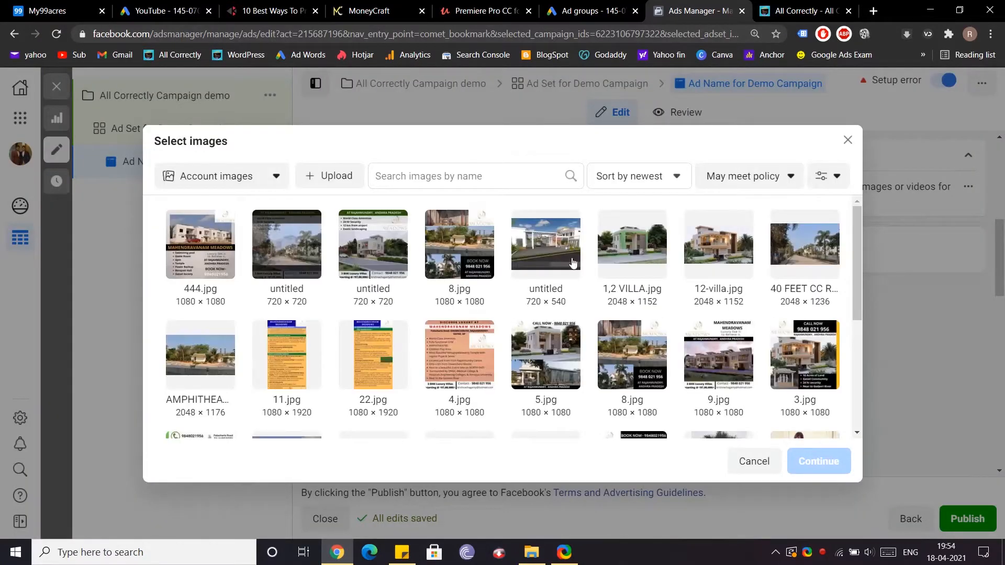
click(733, 183)
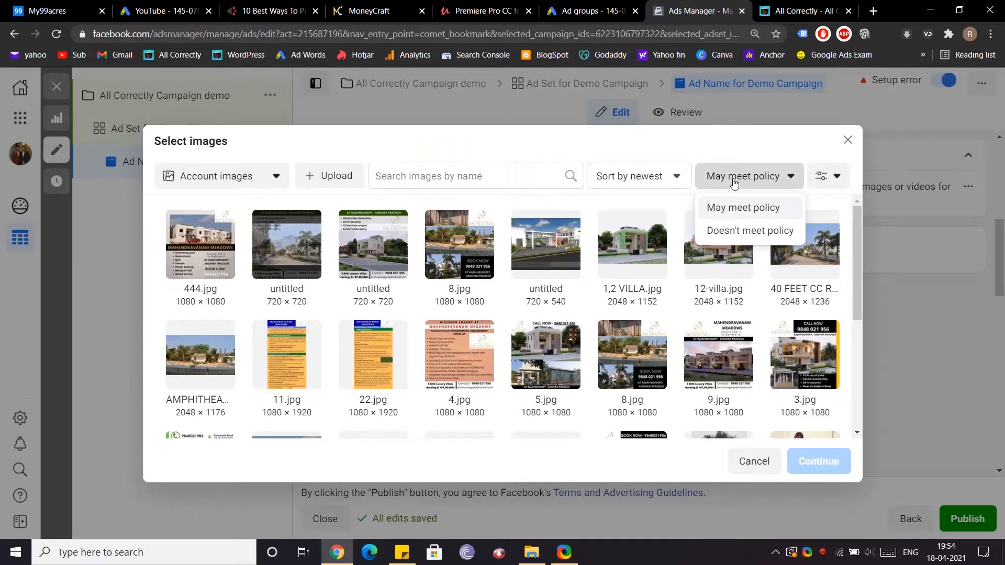
click(733, 183)
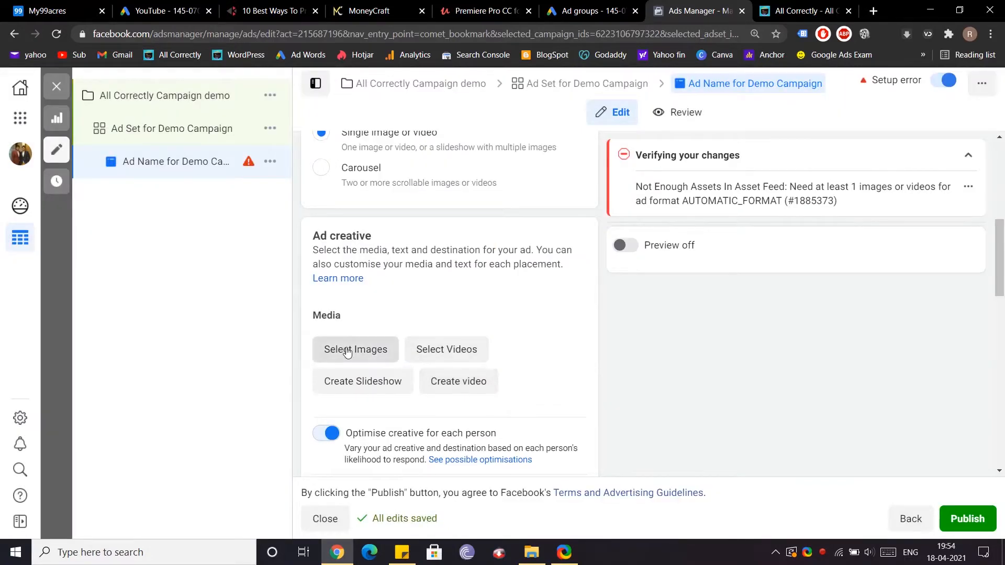
Look through the account images for the ad and check the option for uploading images from the computer
click(347, 351)
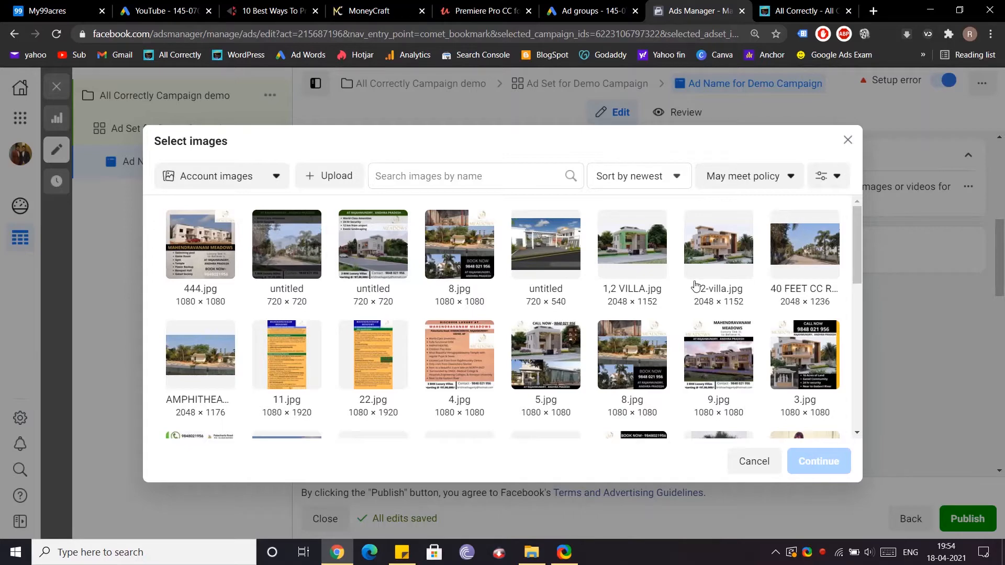
scroll(696, 286, down, 5)
scroll(695, 285, down, 3)
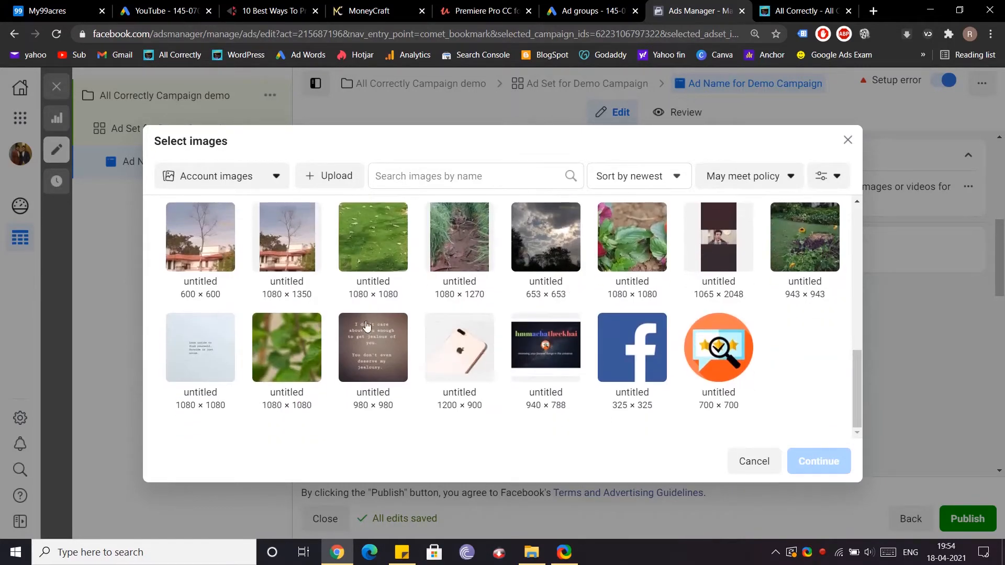
scroll(474, 299, up, 2)
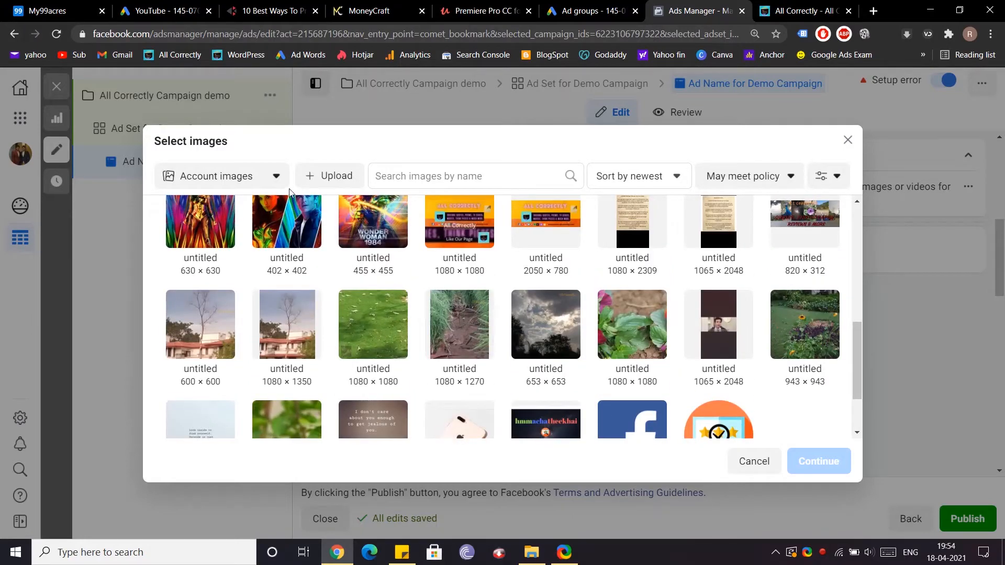
click(345, 178)
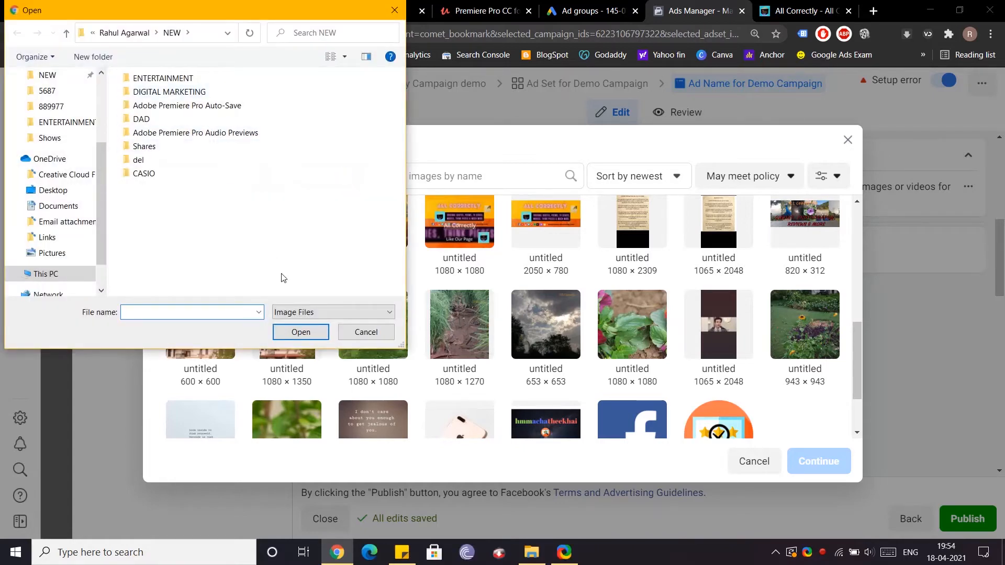
click(363, 332)
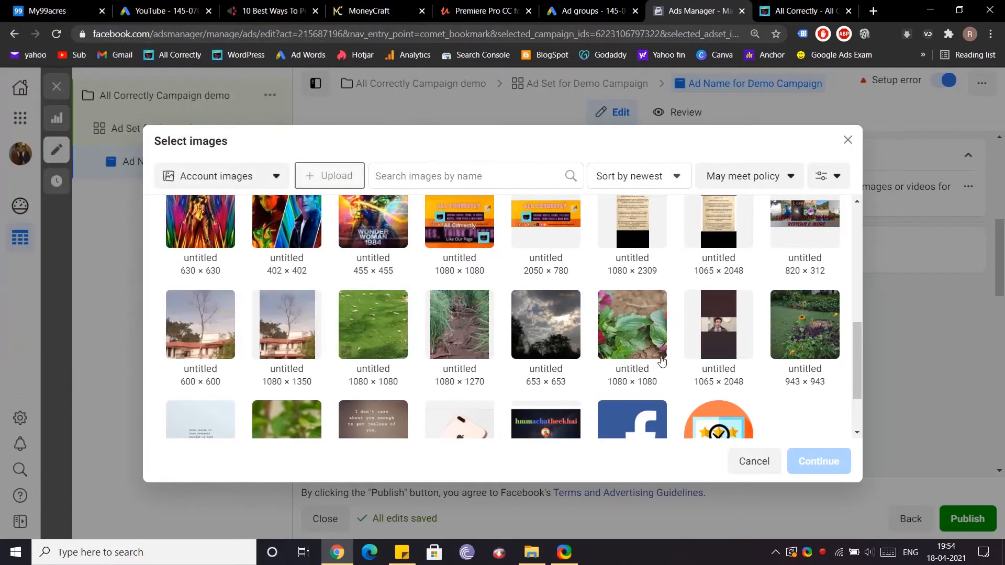
Choose the cloudy sky photo and the garden photo from the account images for the ad's media
click(539, 343)
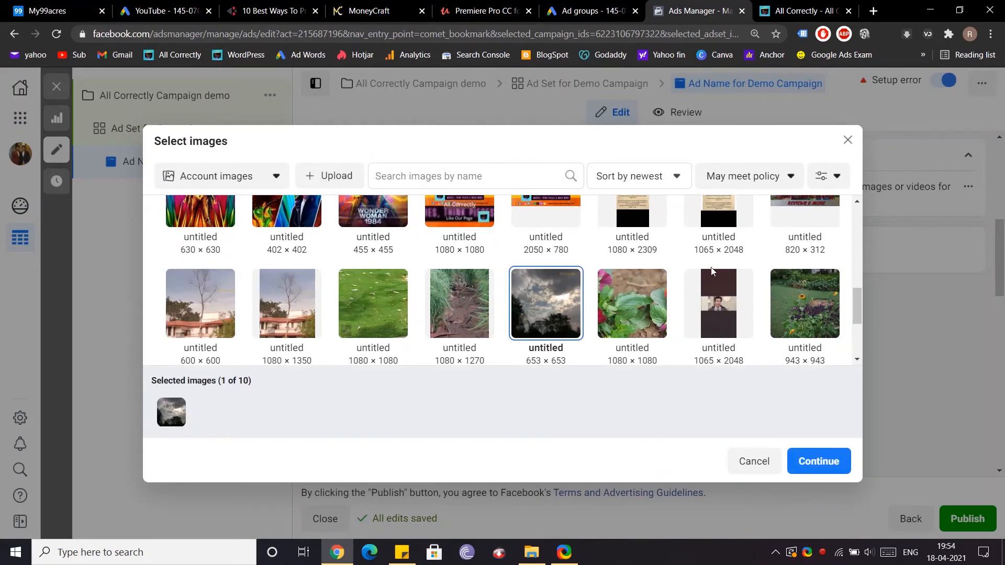
click(801, 317)
click(819, 461)
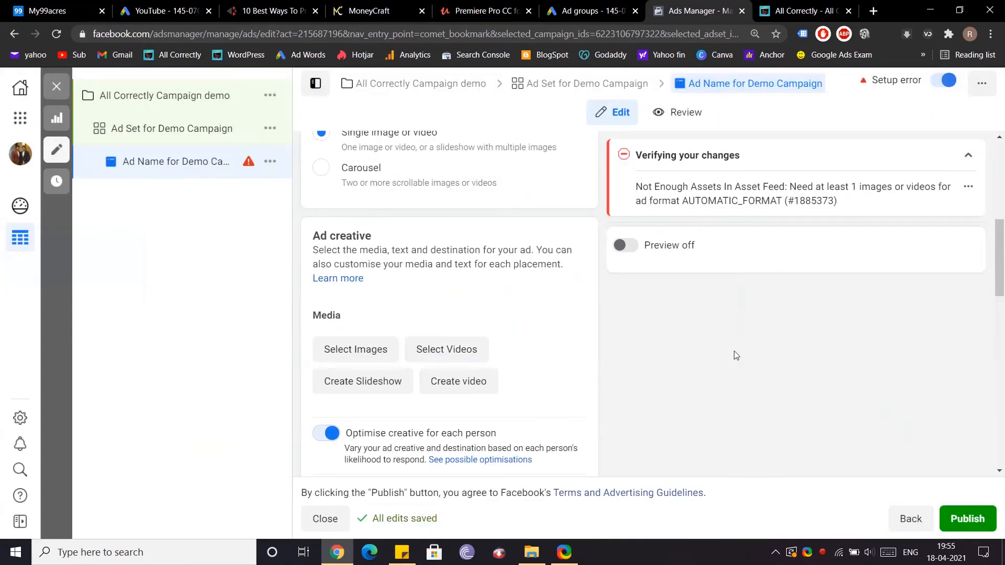